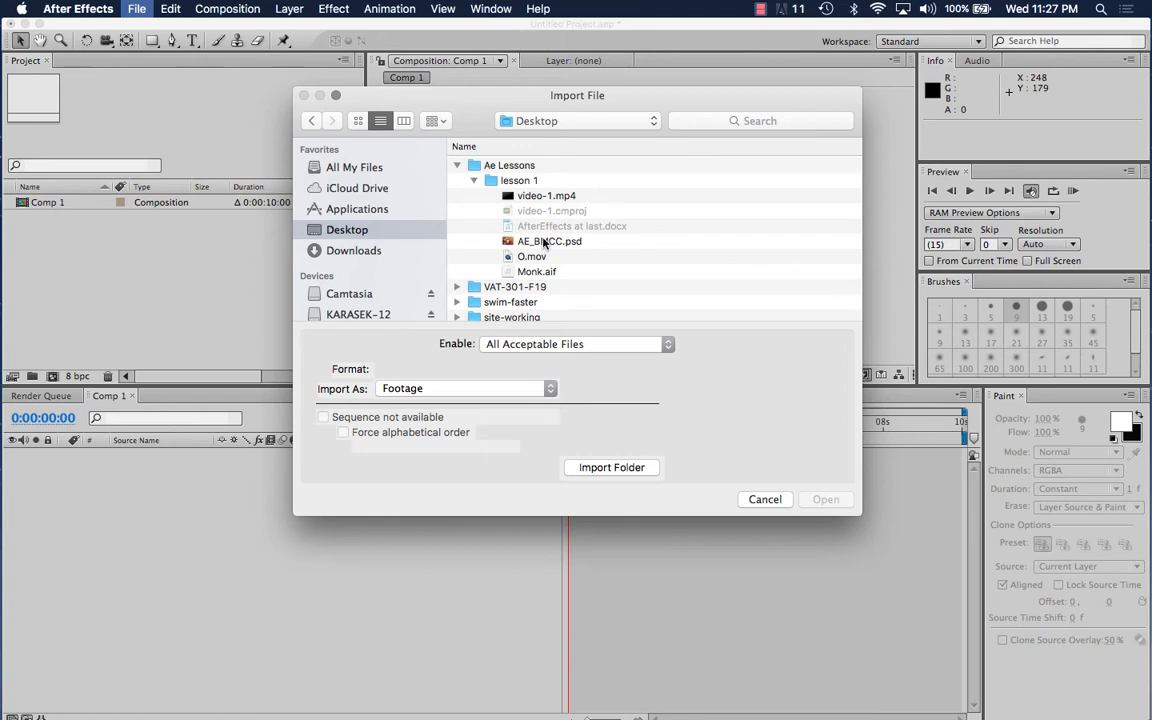
Import the audio file Monk.aif and the movie O.mov from the lesson 1 folder as footage.
{"action": "left_click", "coordinate": [539, 273]}
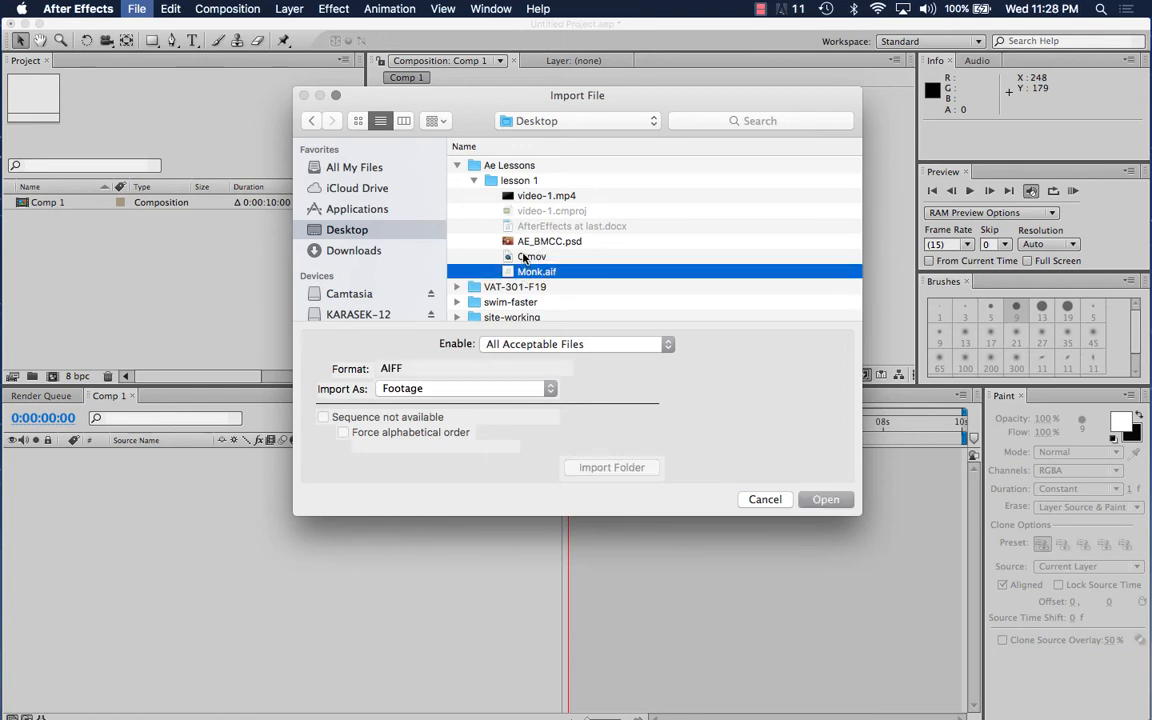
{"action": "left_click", "coordinate": [522, 258], "text": "shift"}
{"action": "left_click", "coordinate": [819, 501]}
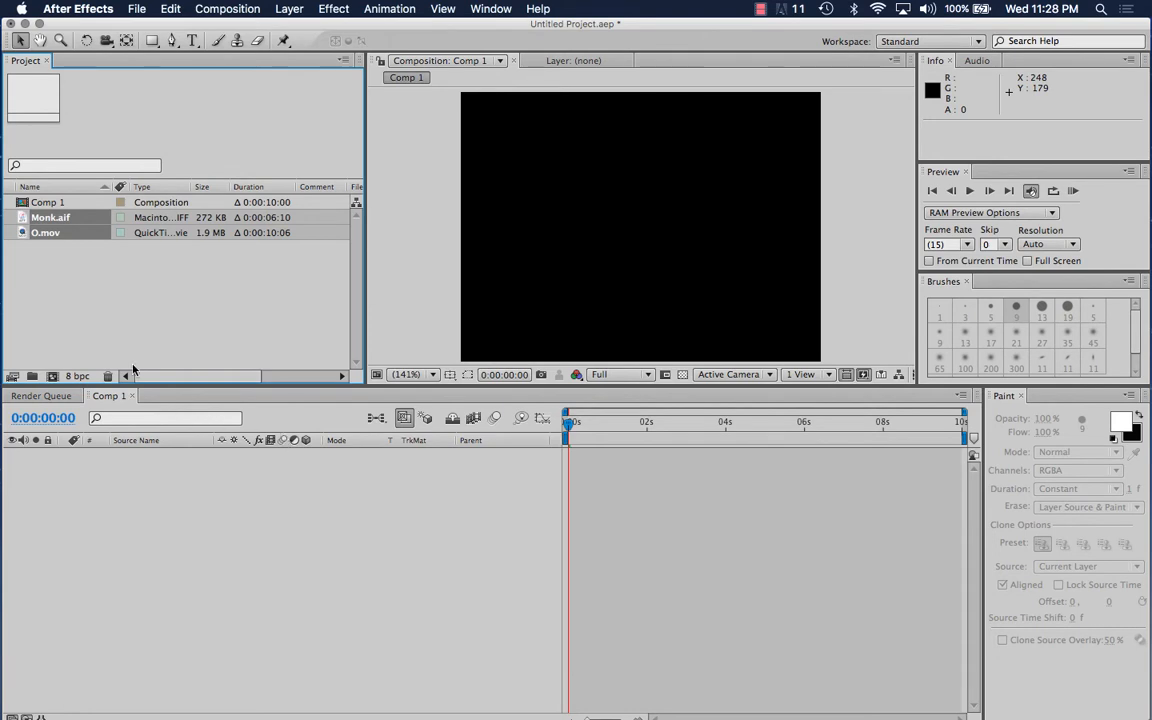
Start importing the Photoshop file AE_BMCC.psd from the lesson 1 folder to reach its layer import options.
{"action": "left_click", "coordinate": [137, 10]}
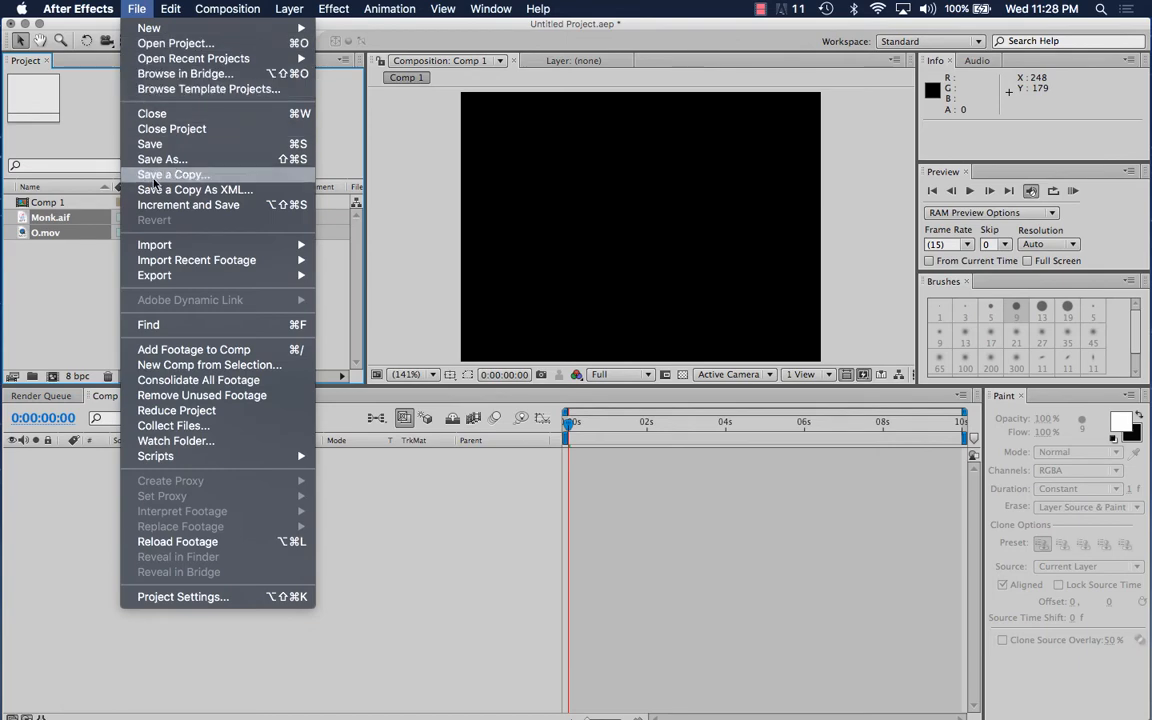
{"action": "mouse_move", "coordinate": [166, 245]}
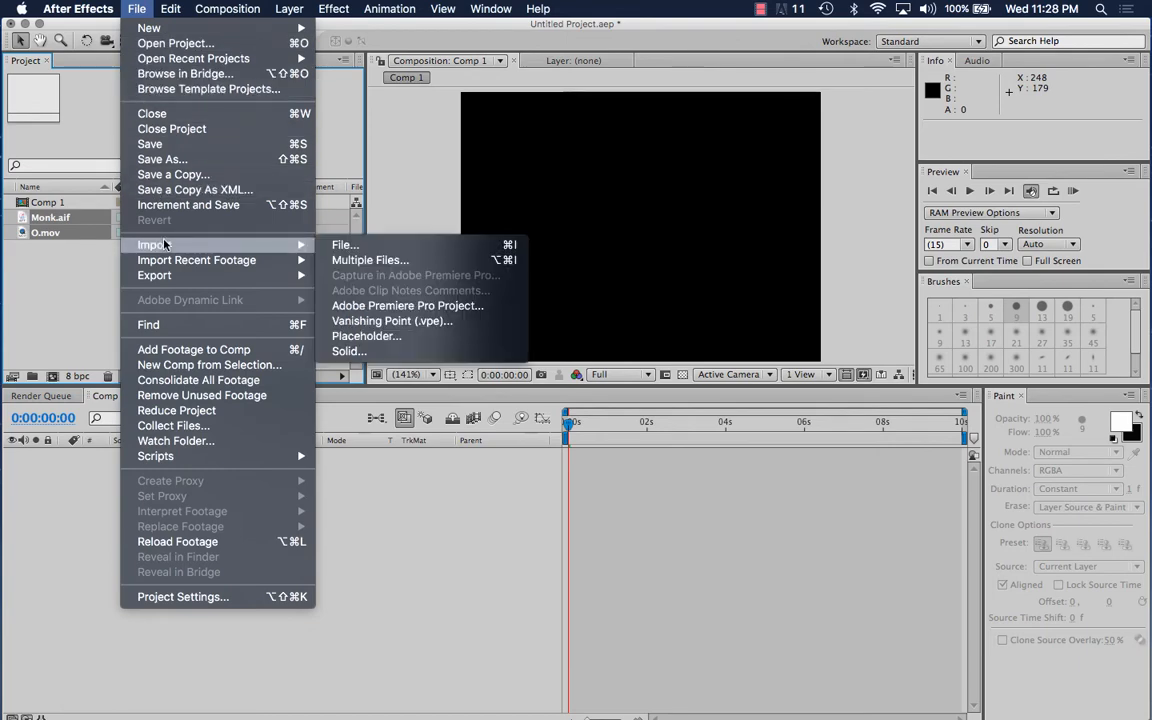
{"action": "left_click", "coordinate": [345, 246]}
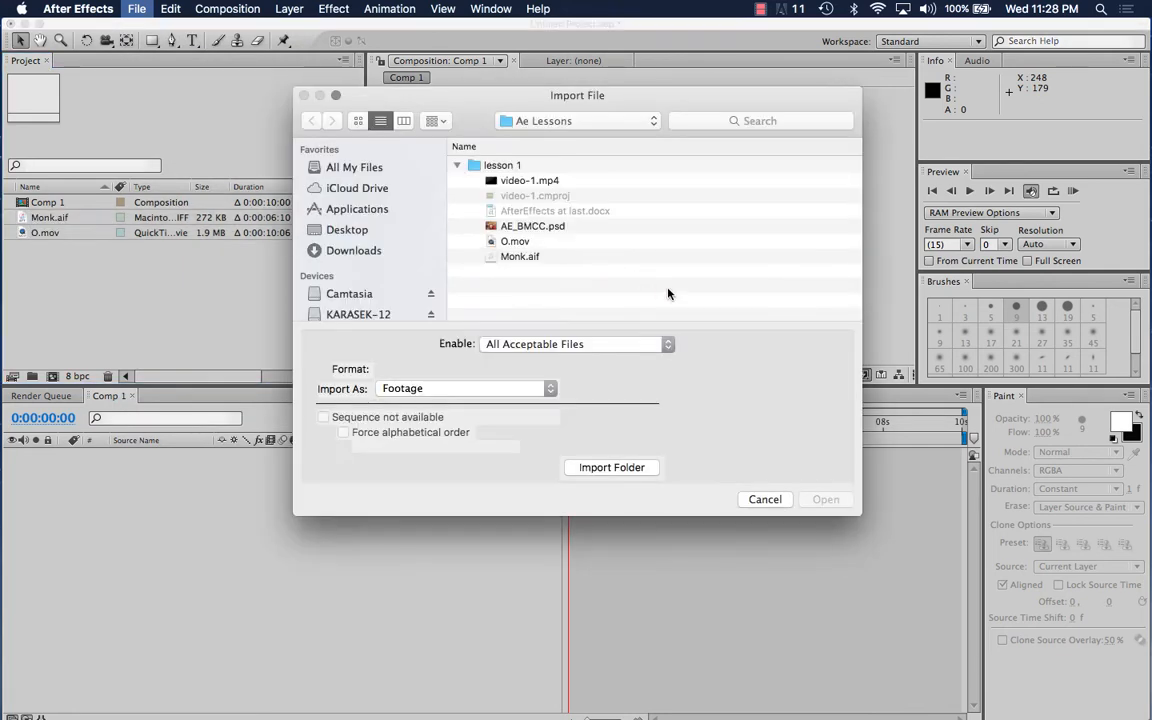
{"action": "left_click", "coordinate": [531, 228]}
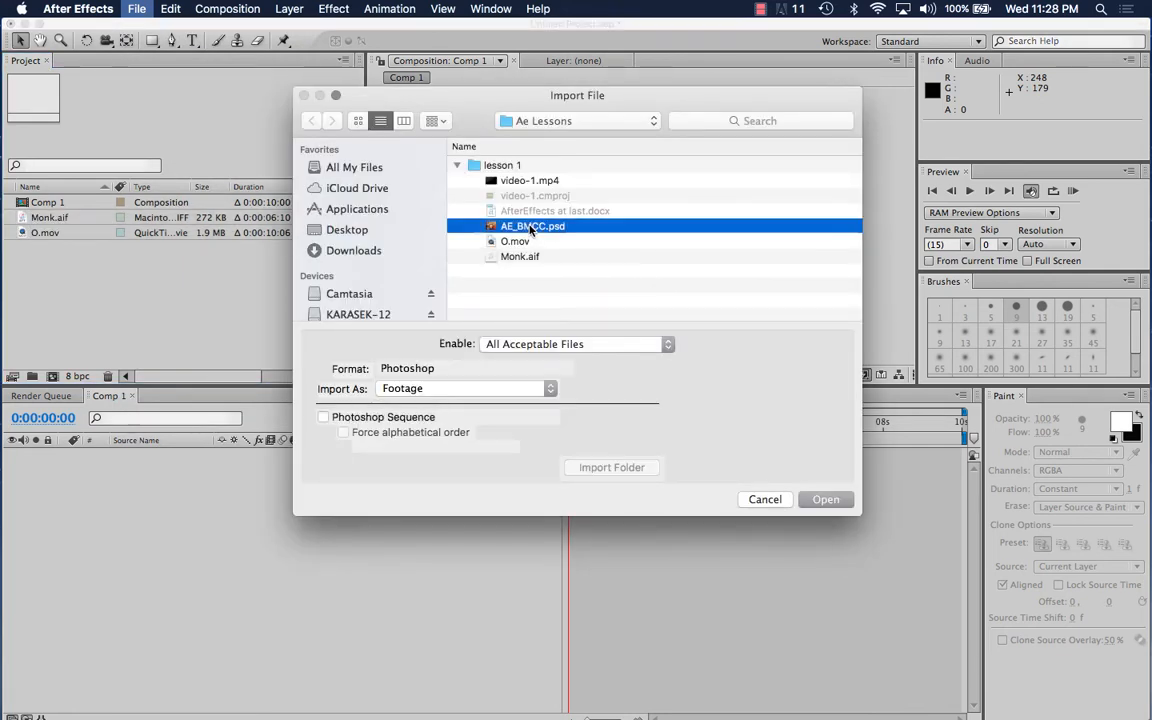
{"action": "left_click", "coordinate": [833, 500]}
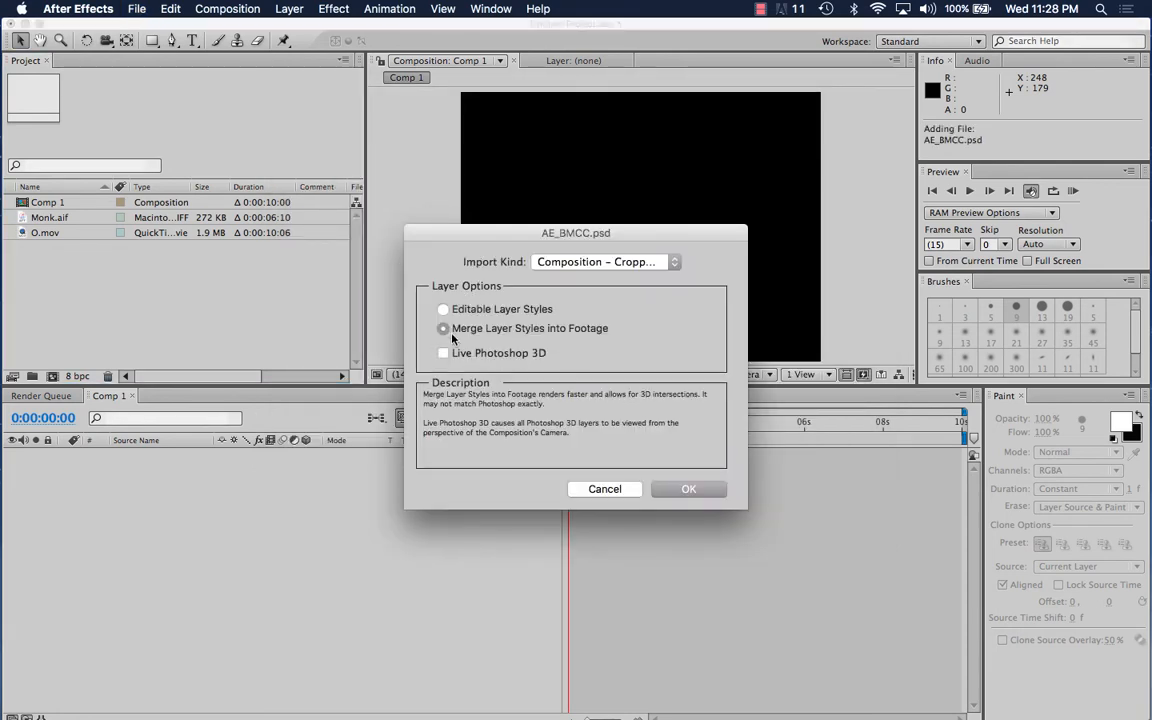
{"action": "left_click", "coordinate": [444, 310]}
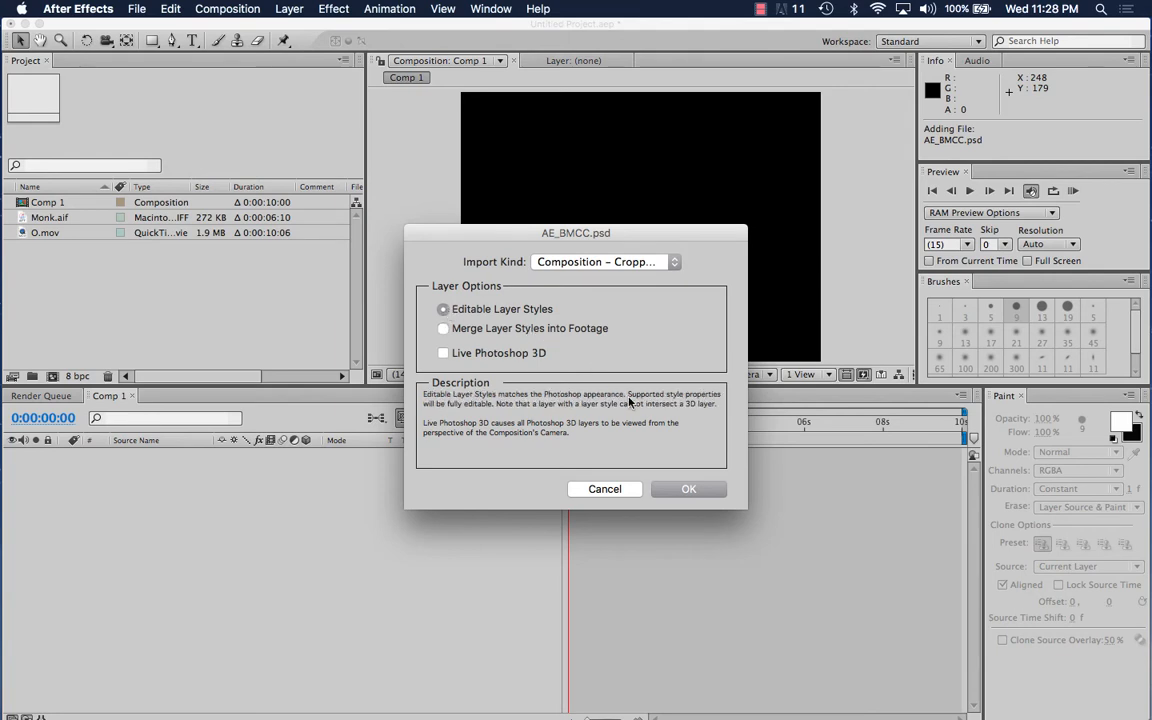
{"action": "left_click", "coordinate": [674, 263]}
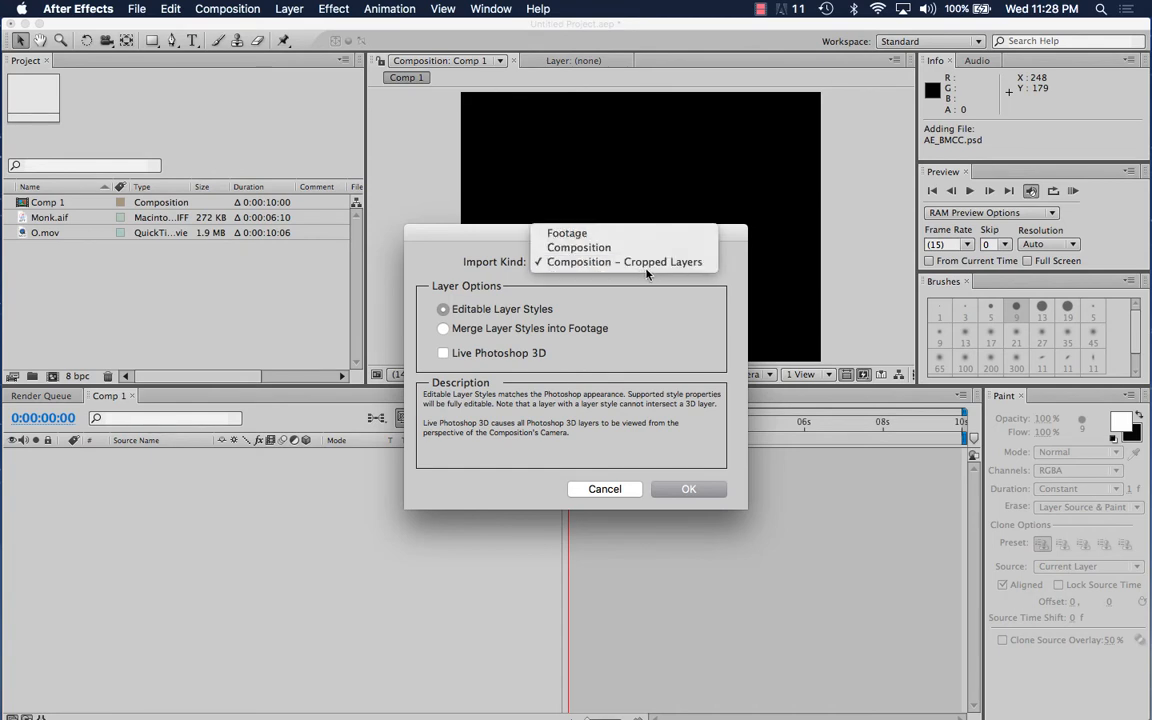
{"action": "left_click", "coordinate": [646, 263]}
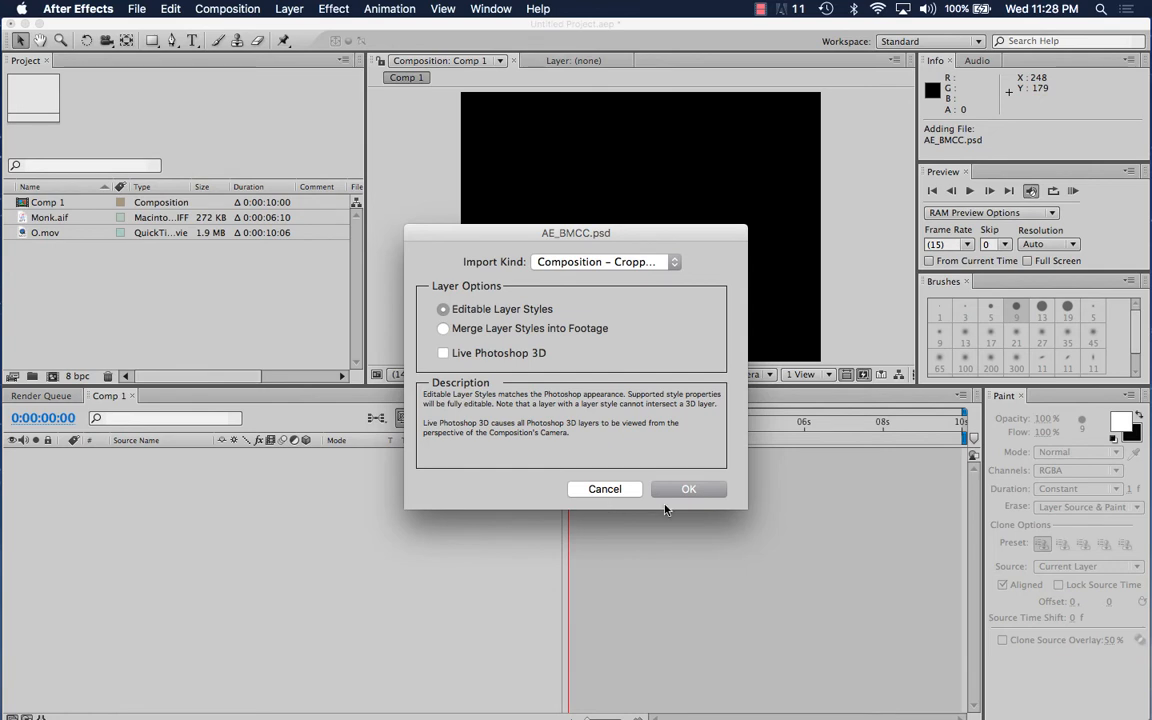
Import only the disk layer of AE_BMCC.psd as footage, with the footage dimensions set to Layer Size.
{"action": "left_click", "coordinate": [675, 263]}
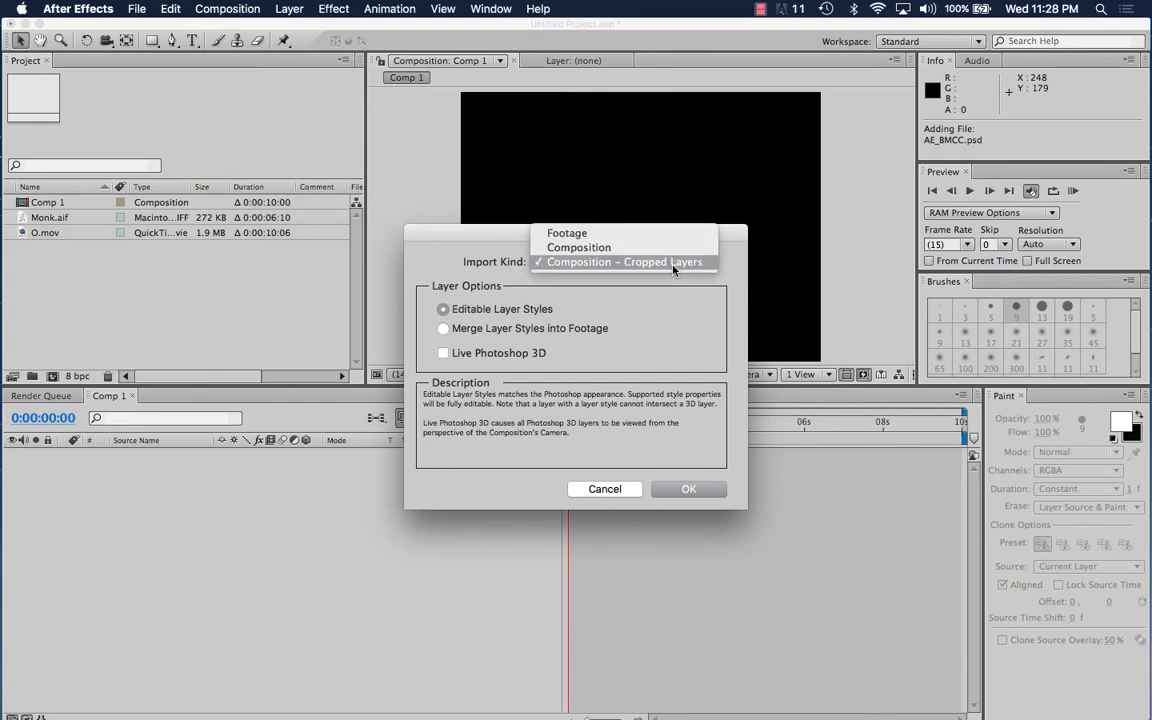
{"action": "left_click", "coordinate": [612, 233]}
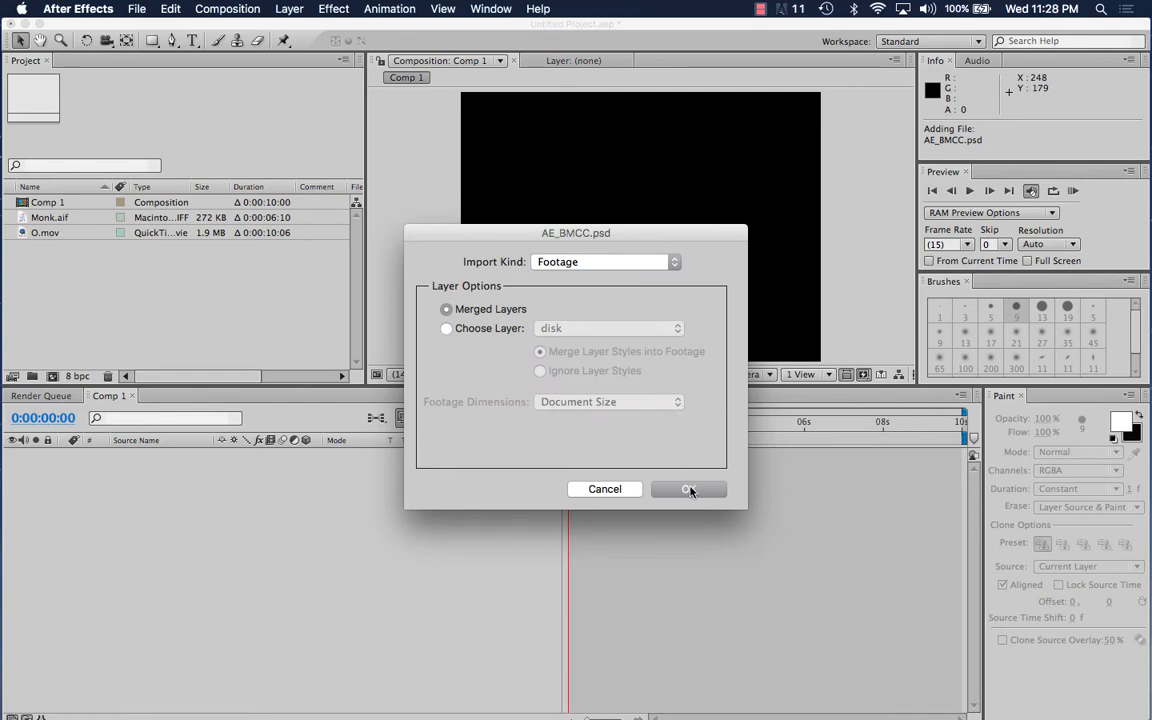
{"action": "left_click", "coordinate": [447, 331]}
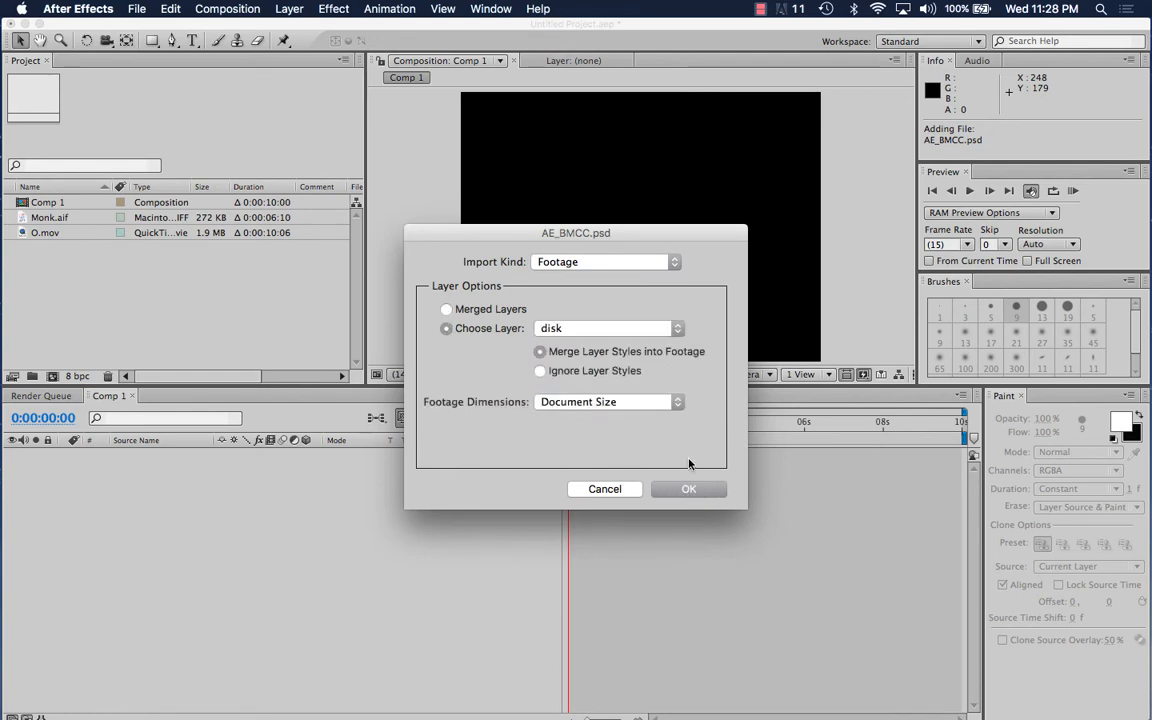
{"action": "left_click", "coordinate": [677, 400]}
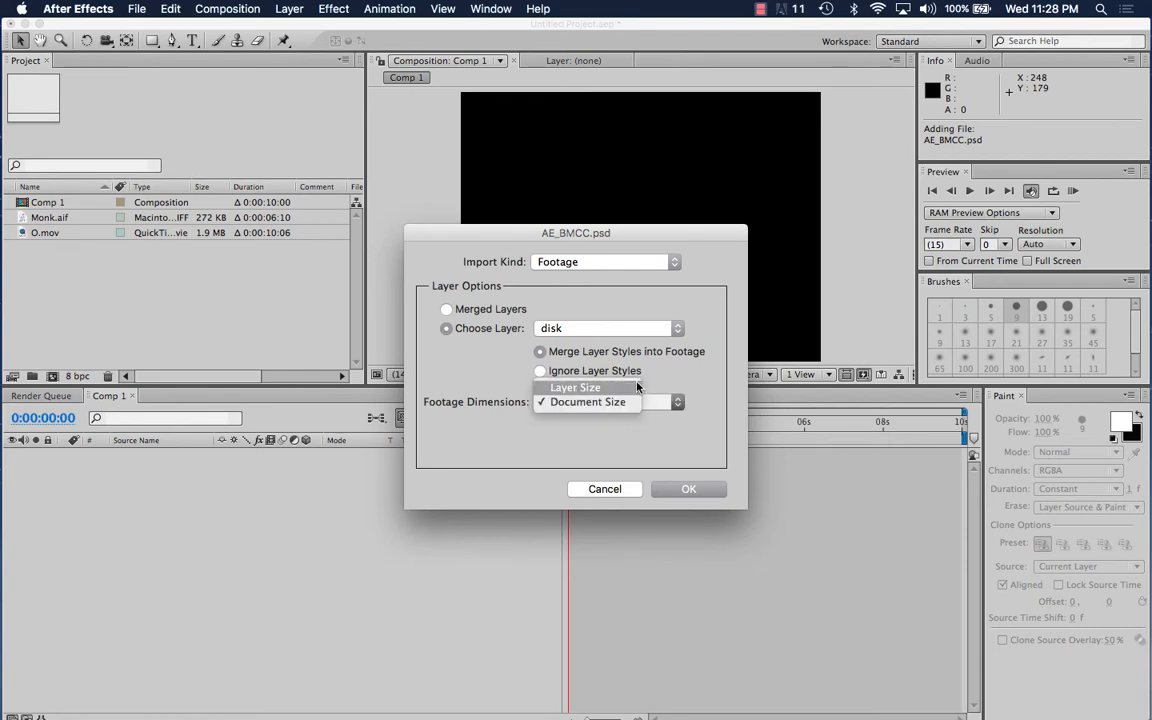
{"action": "left_click", "coordinate": [585, 387]}
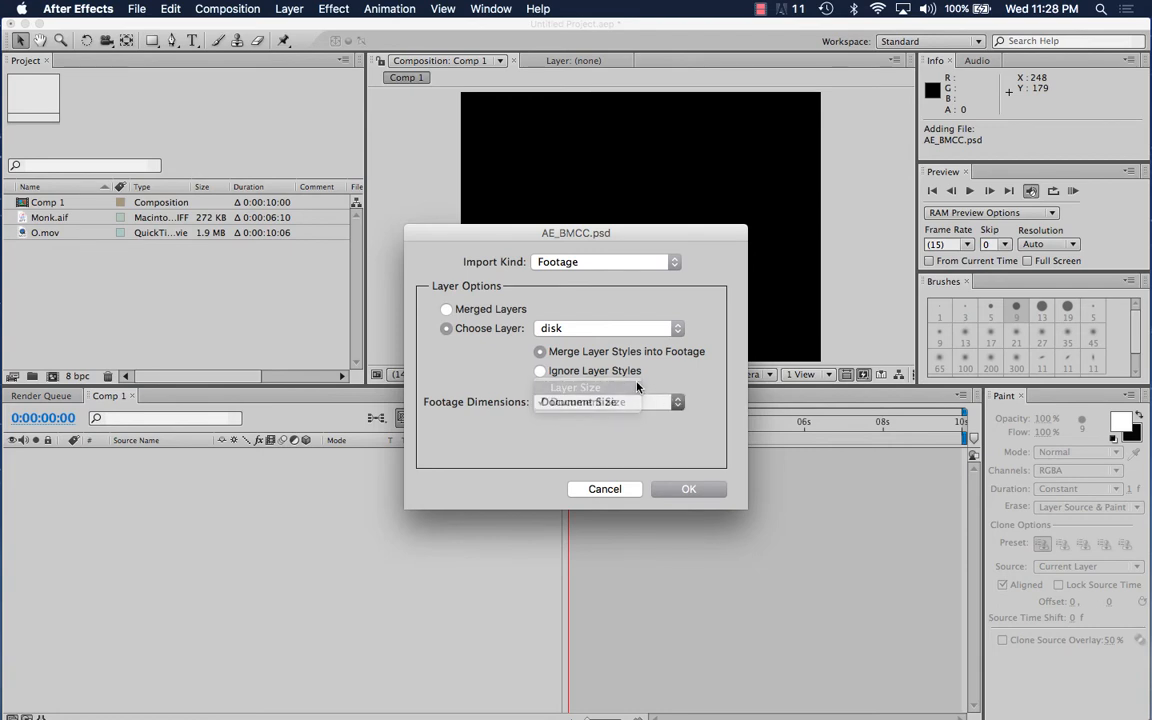
{"action": "left_click", "coordinate": [684, 493]}
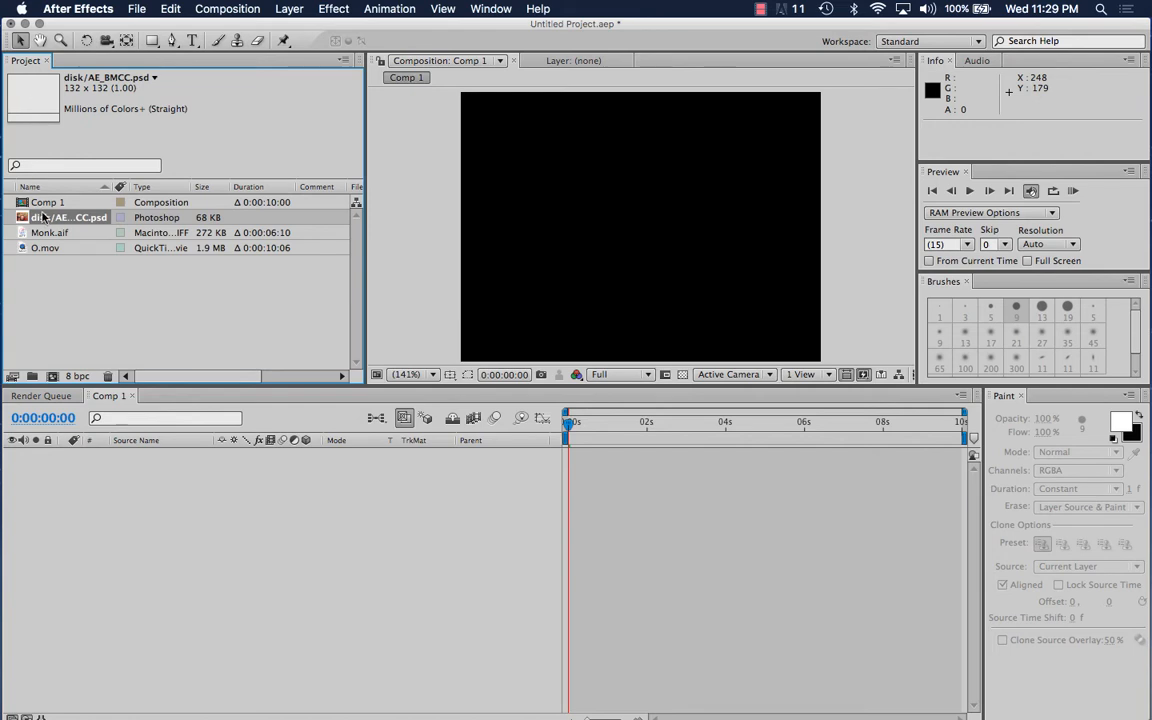
Begin another file import and select AE_BMCC.psd in the lesson 1 folder.
{"action": "left_click", "coordinate": [135, 9]}
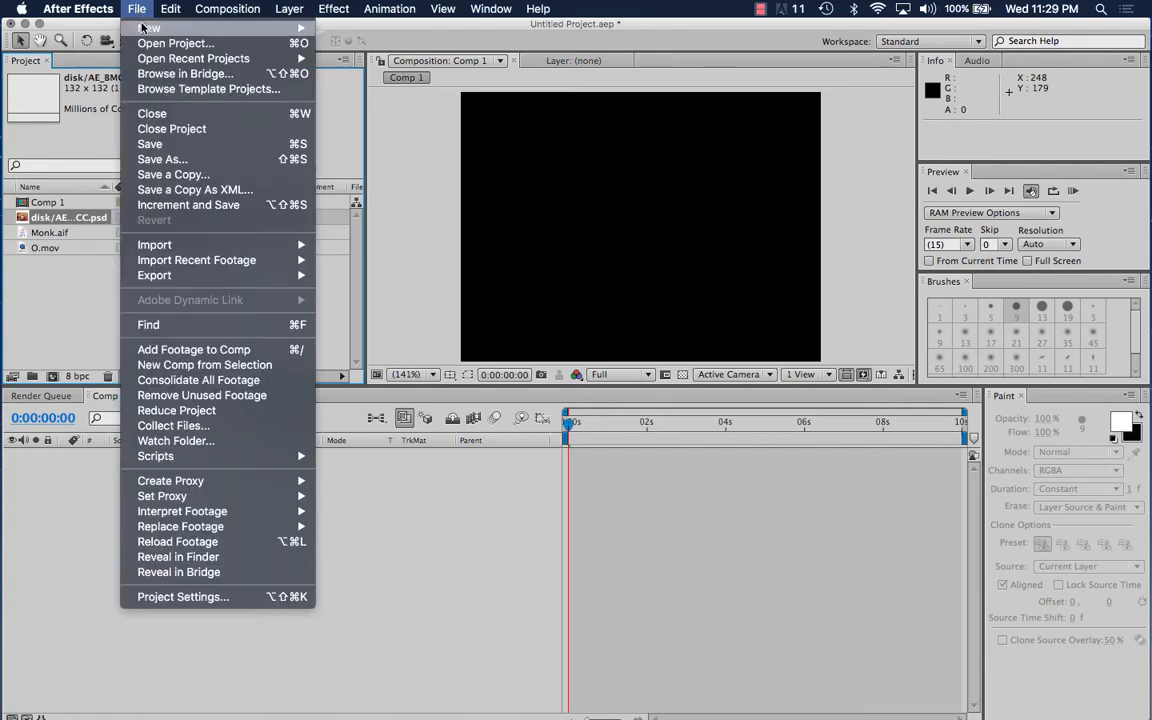
{"action": "mouse_move", "coordinate": [150, 245]}
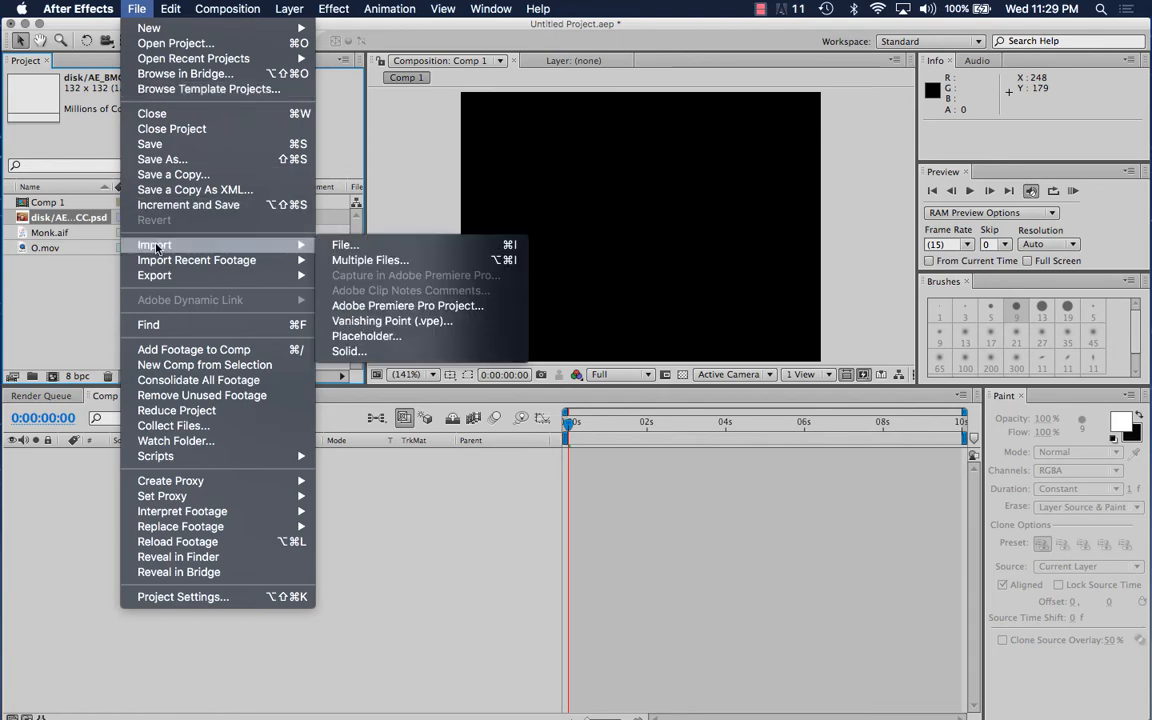
{"action": "left_click", "coordinate": [358, 249]}
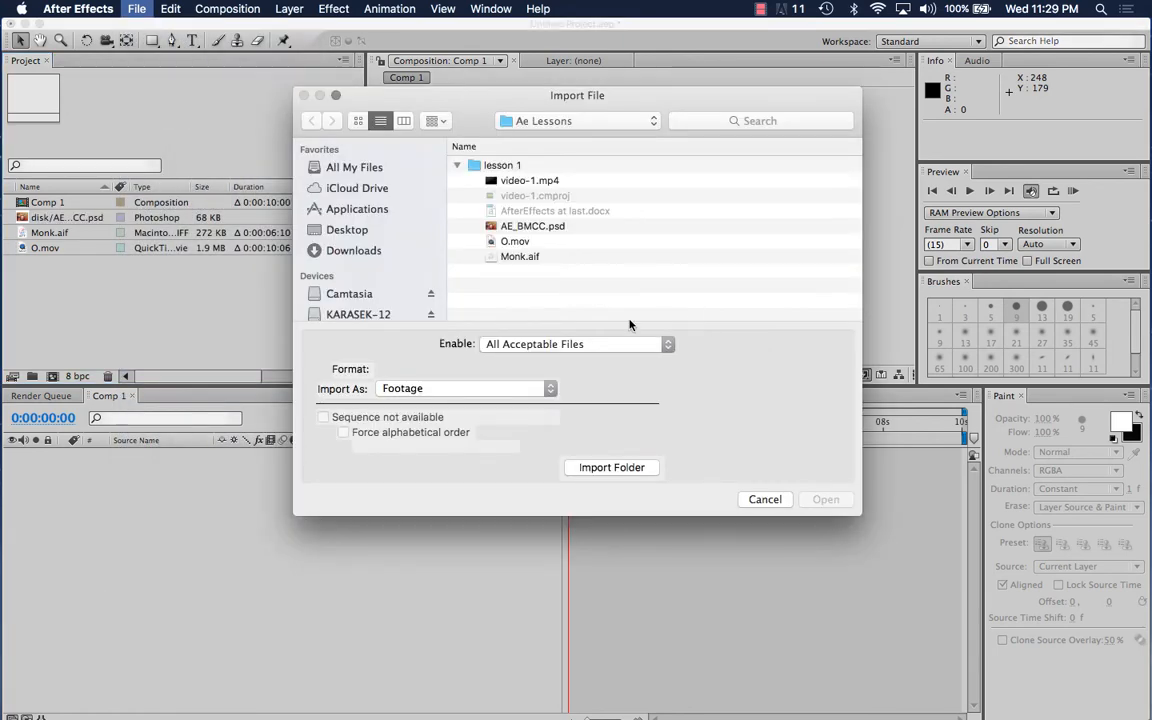
{"action": "left_click", "coordinate": [549, 227]}
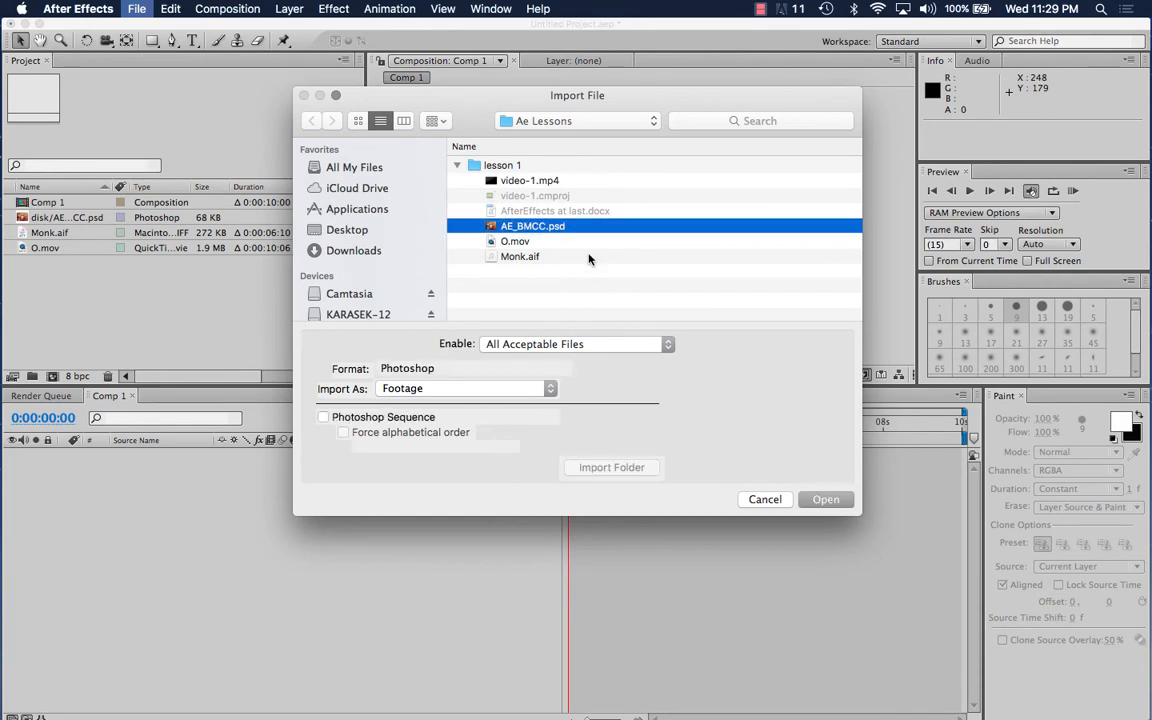
{"action": "left_click", "coordinate": [667, 346]}
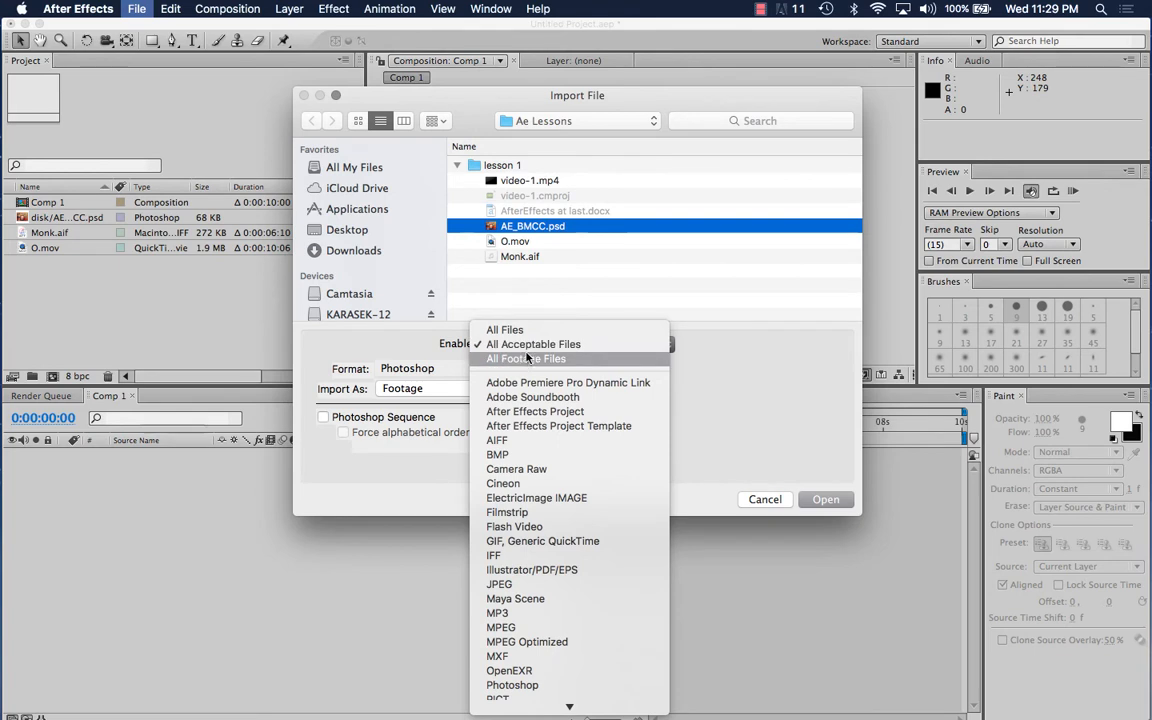
{"action": "left_click", "coordinate": [829, 500]}
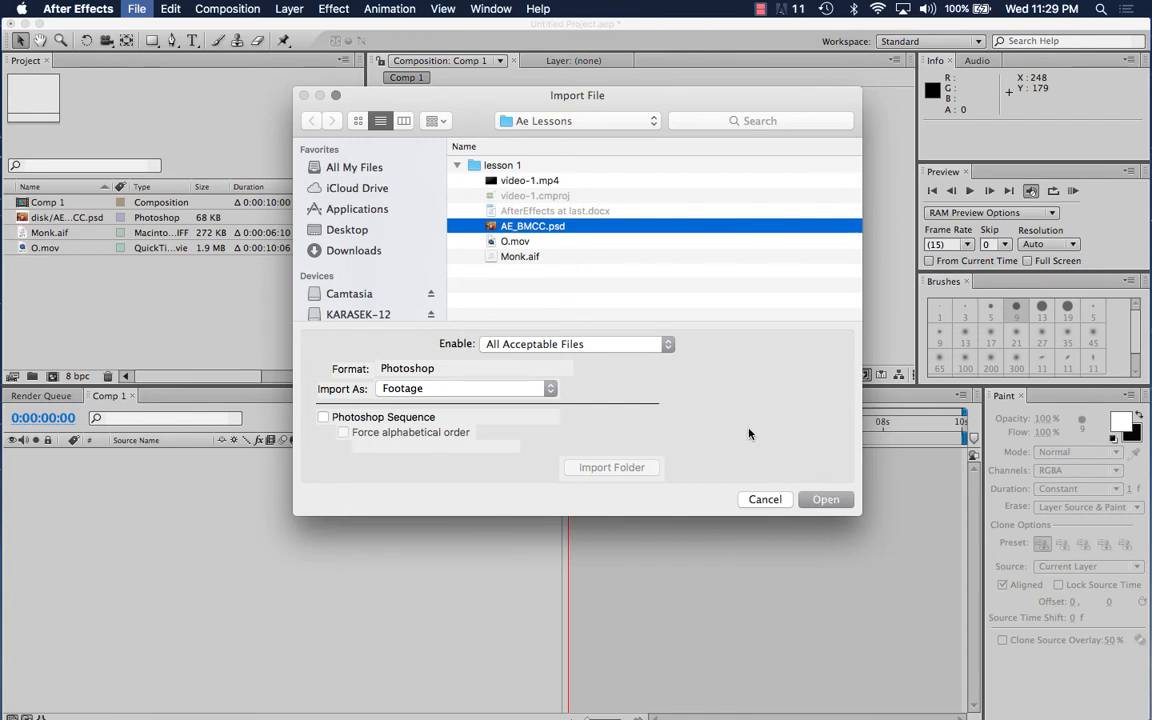
{"action": "left_click", "coordinate": [672, 348]}
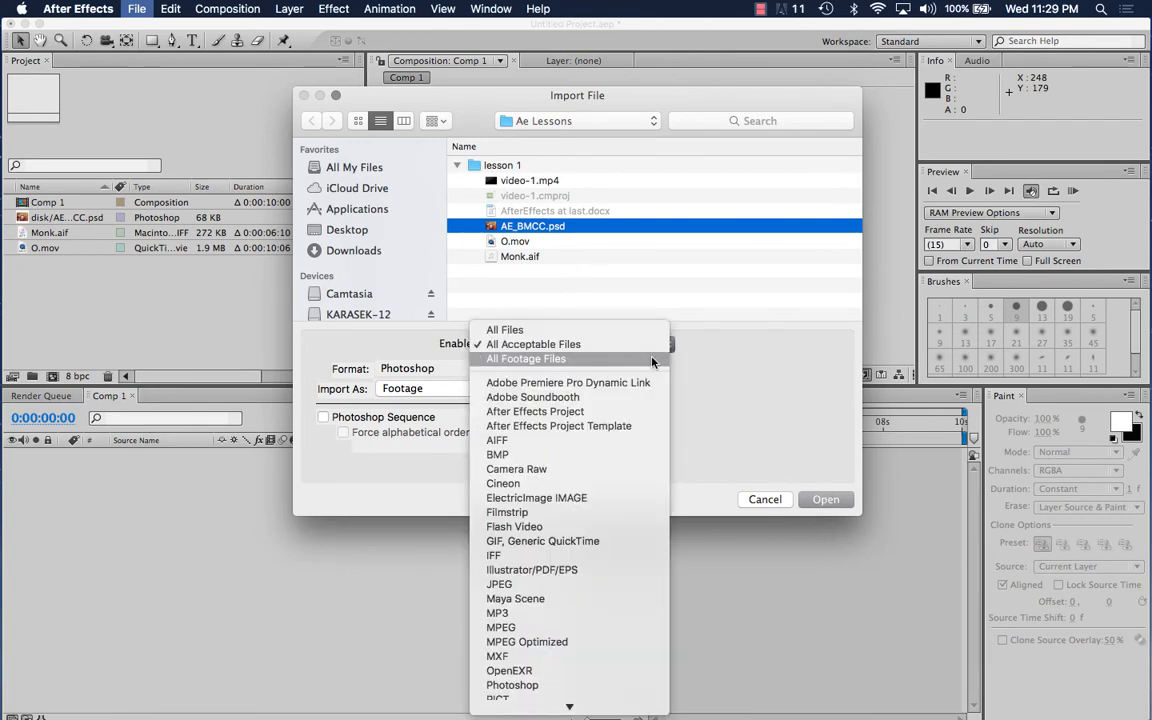
{"action": "left_click", "coordinate": [758, 386]}
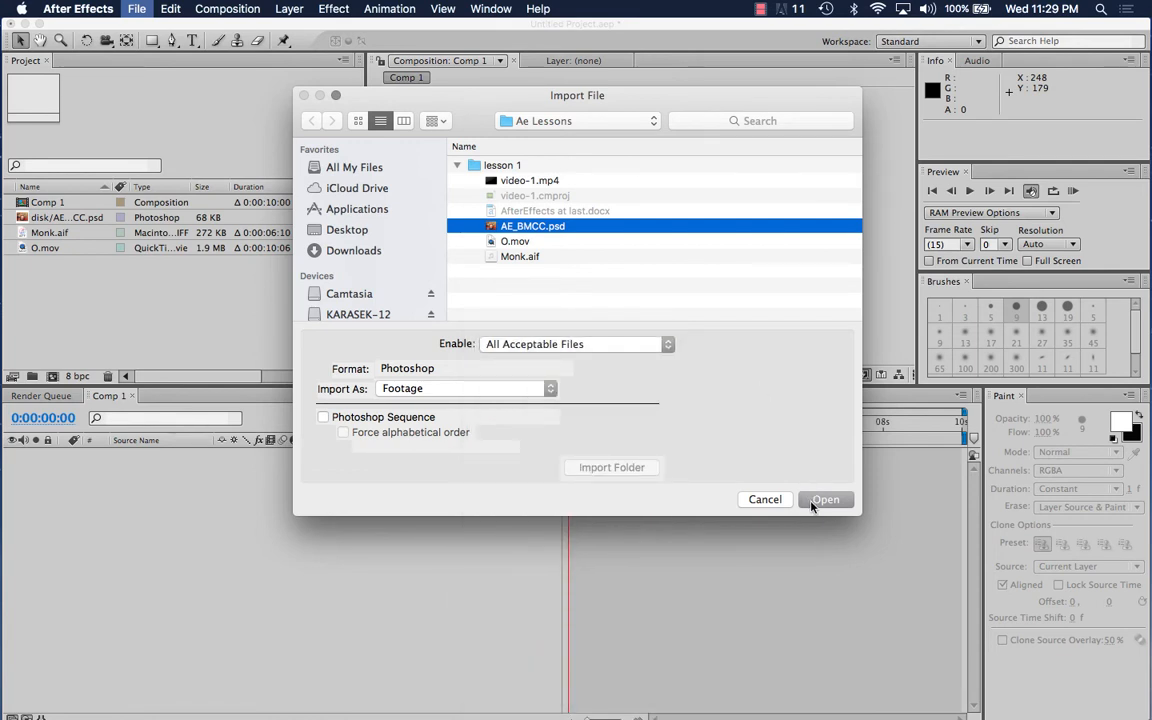
Open AE_BMCC.psd and import only its C2 layer as footage at layer size.
{"action": "left_click", "coordinate": [820, 499]}
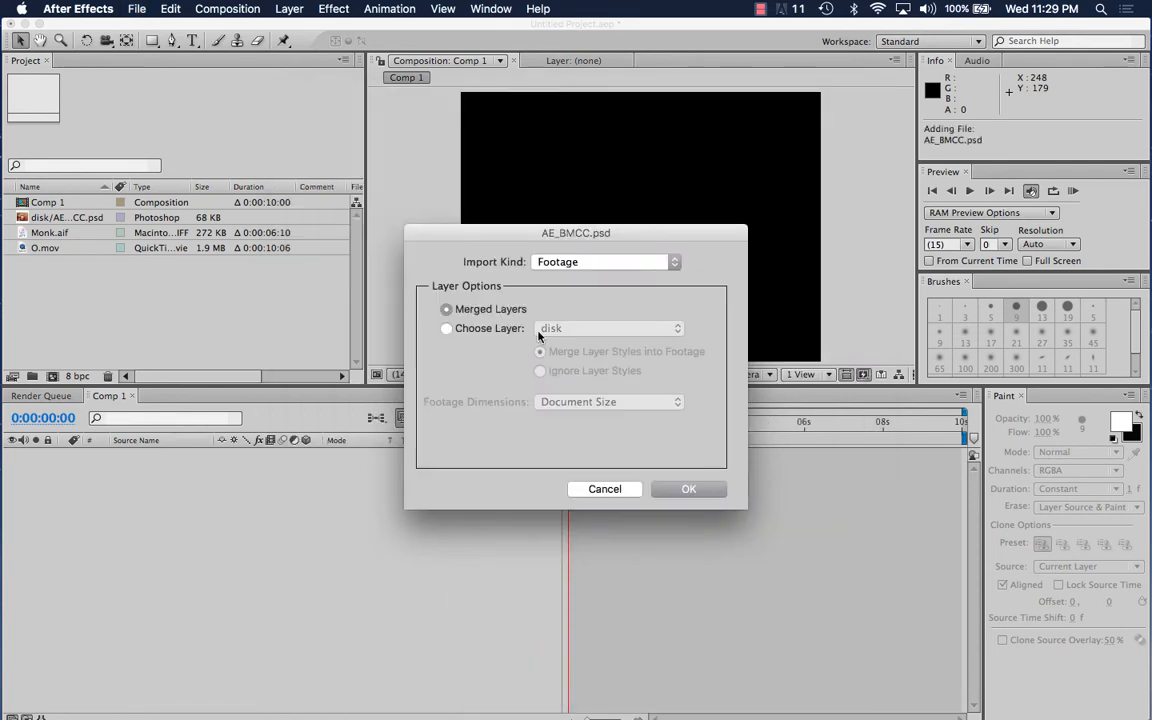
{"action": "left_click", "coordinate": [447, 328]}
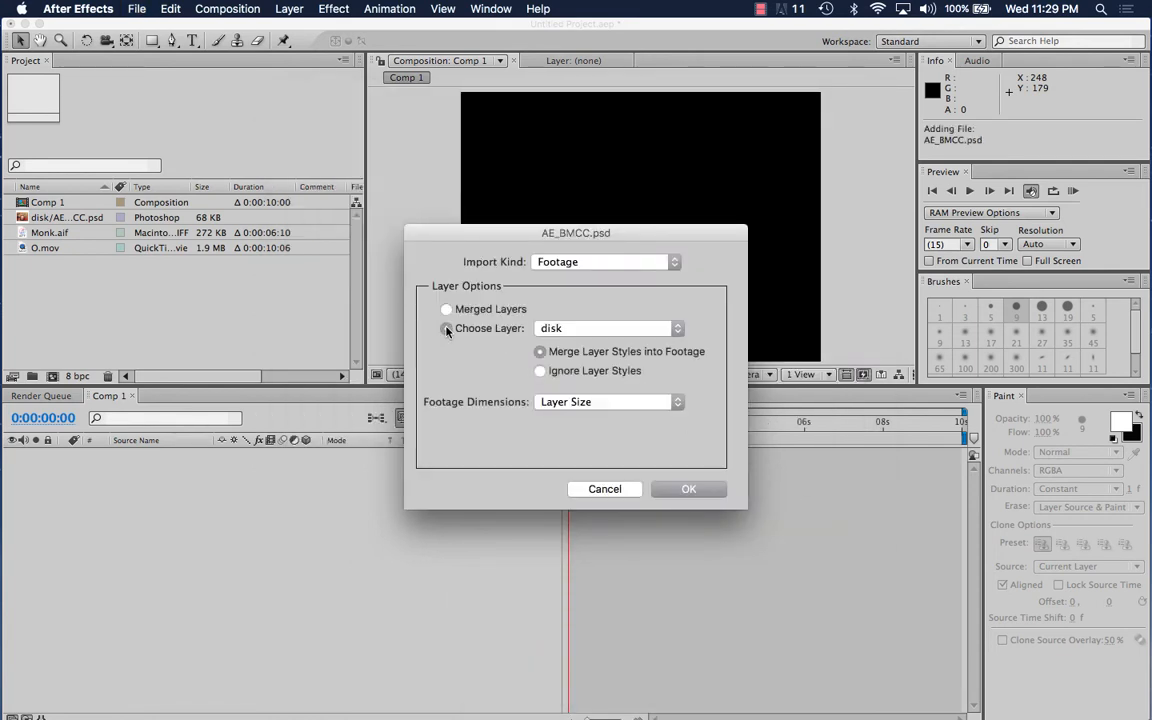
{"action": "left_click", "coordinate": [676, 328]}
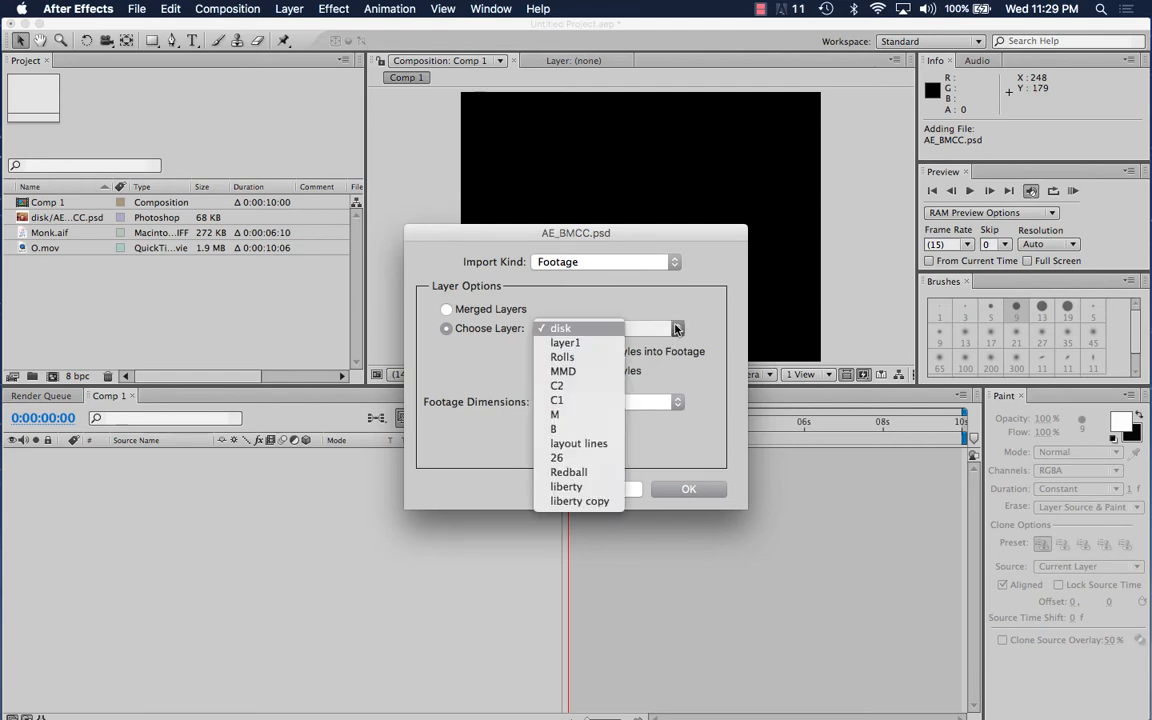
{"action": "left_click", "coordinate": [567, 387]}
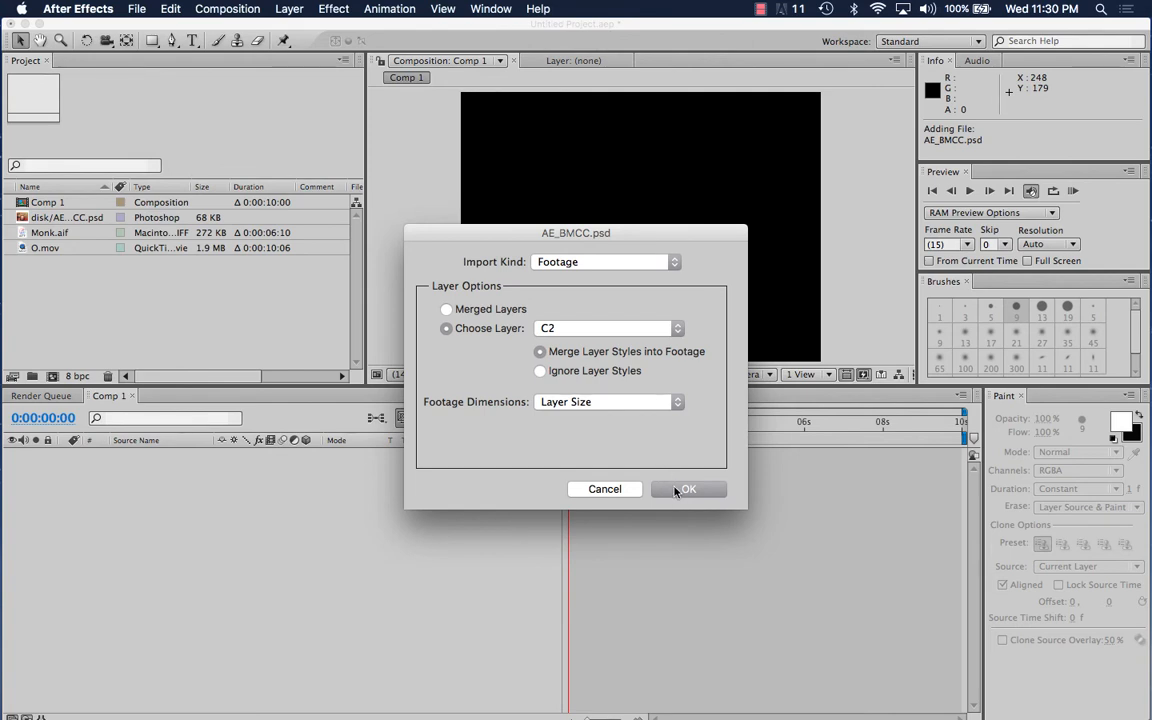
{"action": "left_click", "coordinate": [675, 489]}
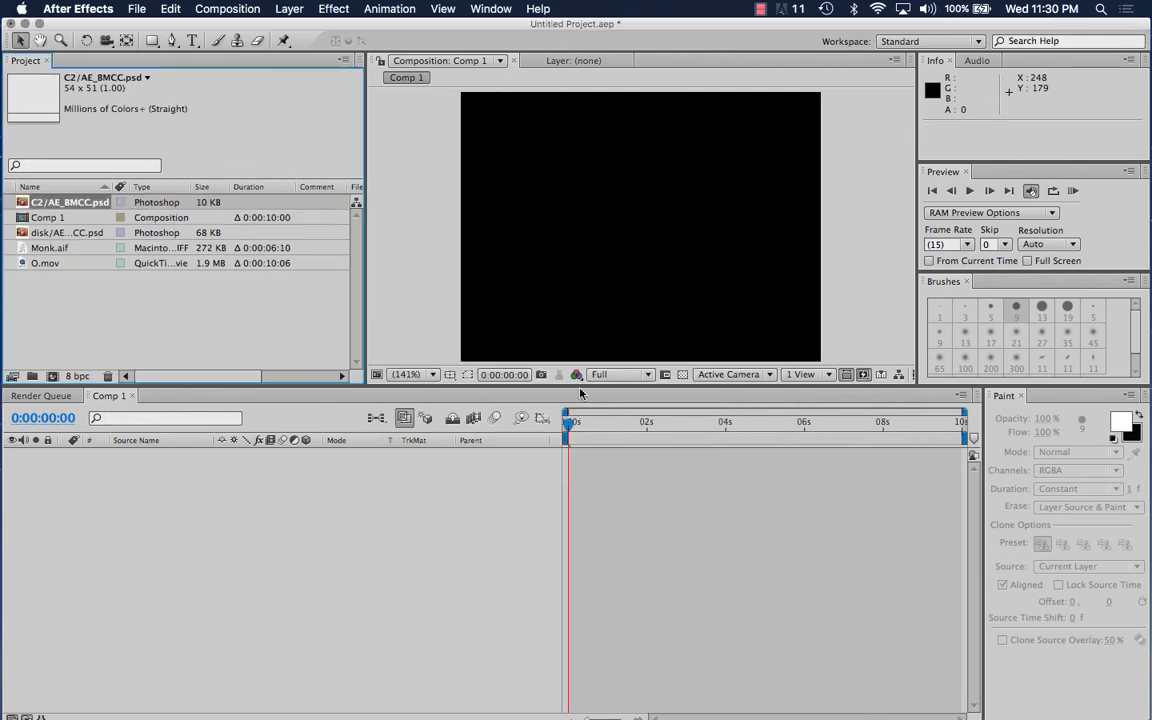
Add the C2 footage to the Comp 1 timeline as a layer and re-enable refreshing of the composition view.
{"action": "mouse_move", "coordinate": [24, 238]}
{"action": "left_click_drag", "start_coordinate": [33, 203], "coordinate": [101, 455]}
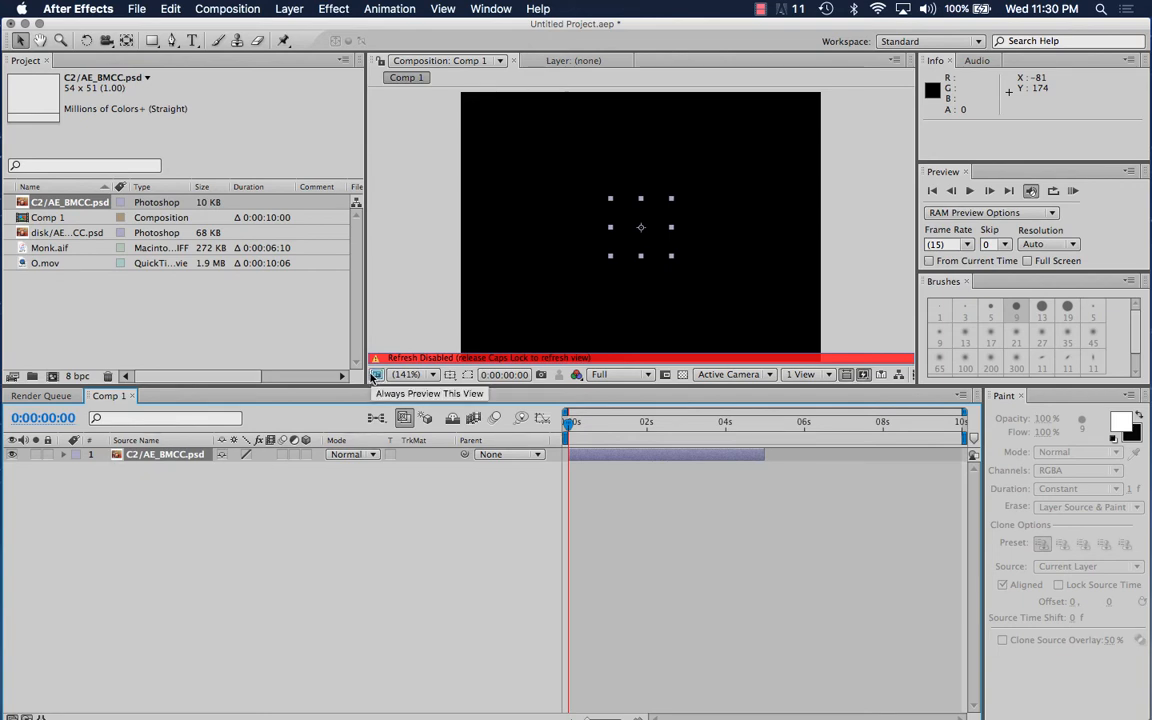
{"action": "key", "text": "Caps_Lock"}
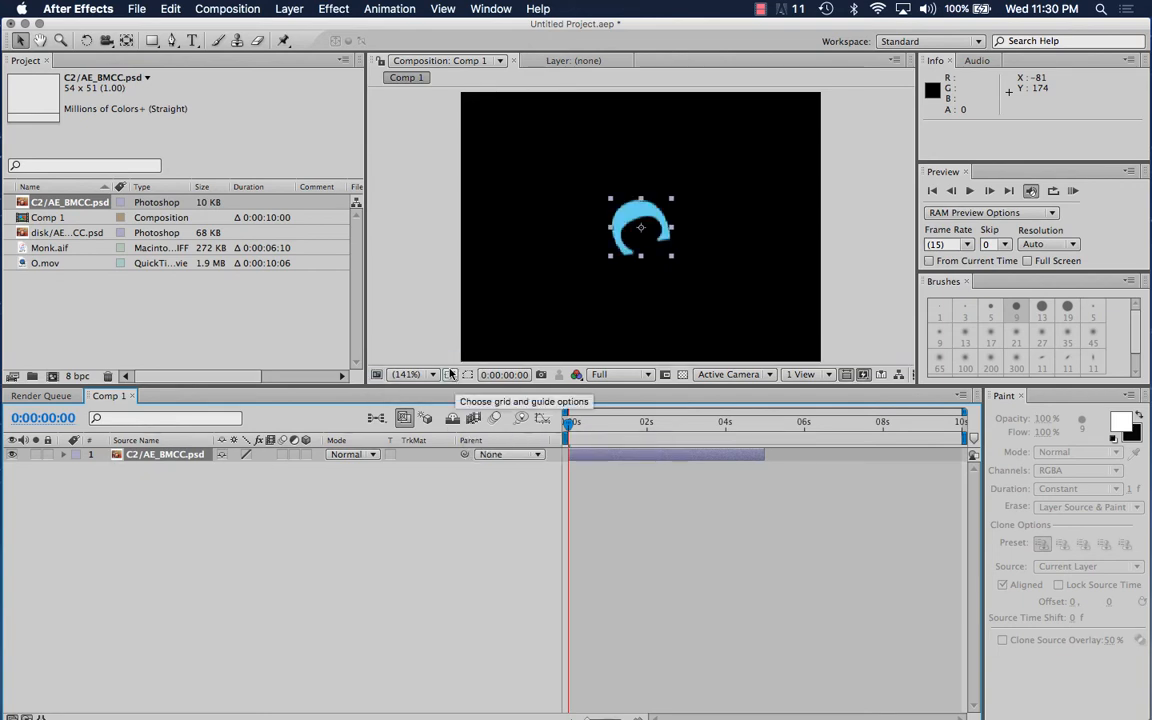
Import only the C1 layer of AE_BMCC.psd from the lesson 1 folder as footage at layer size.
{"action": "left_click", "coordinate": [47, 233]}
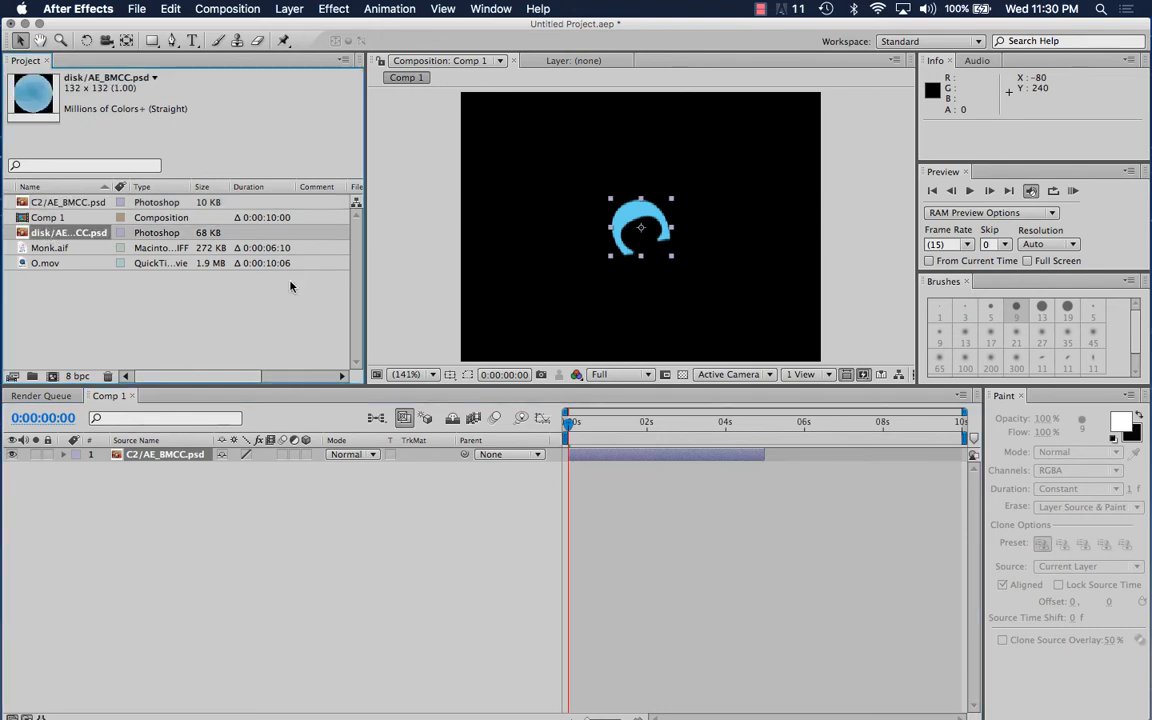
{"action": "left_click", "coordinate": [136, 9]}
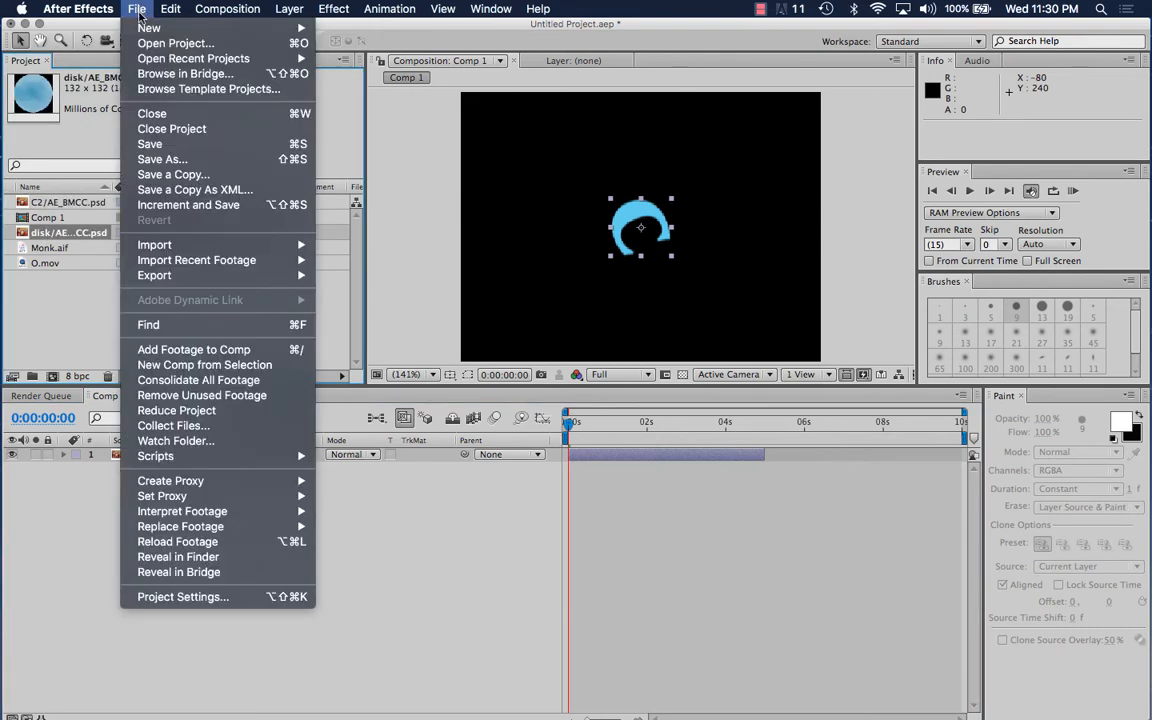
{"action": "mouse_move", "coordinate": [145, 243]}
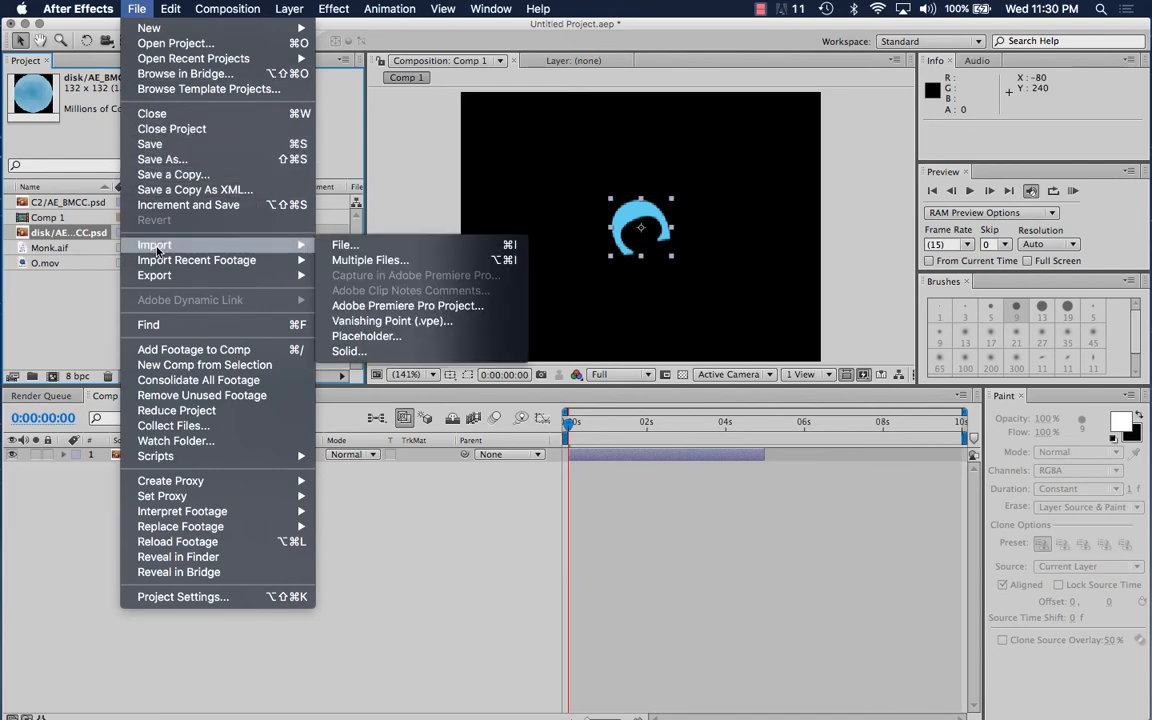
{"action": "left_click", "coordinate": [375, 250]}
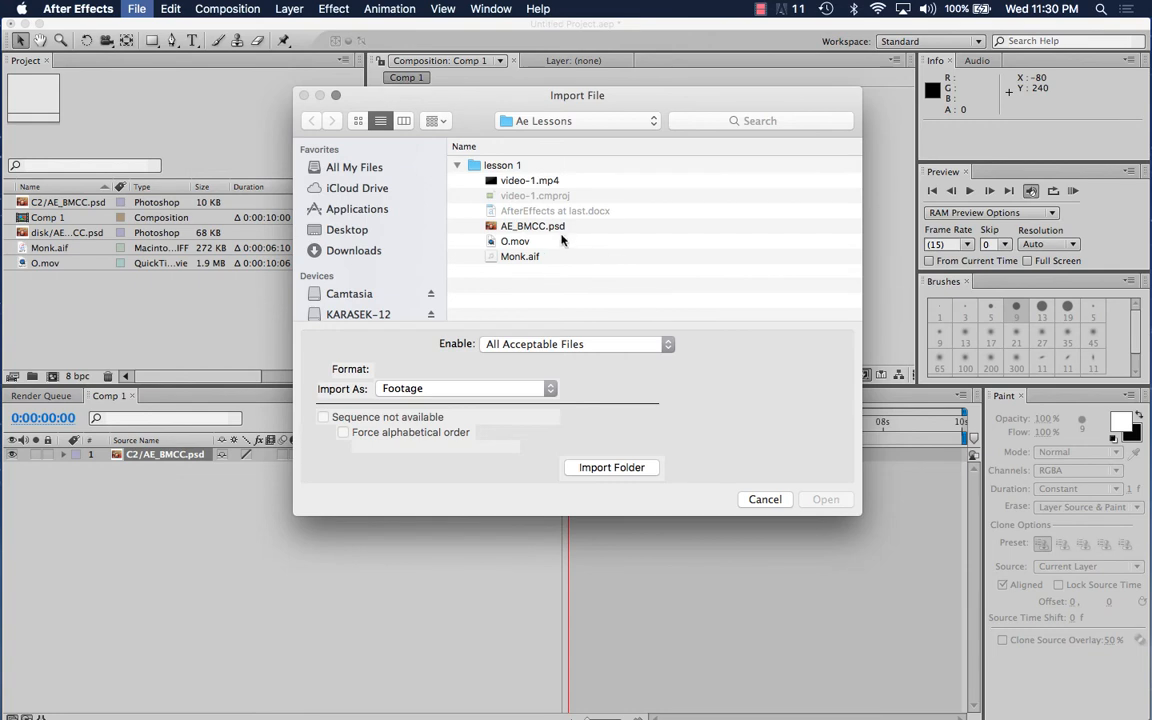
{"action": "left_click", "coordinate": [543, 226]}
{"action": "left_click", "coordinate": [660, 347]}
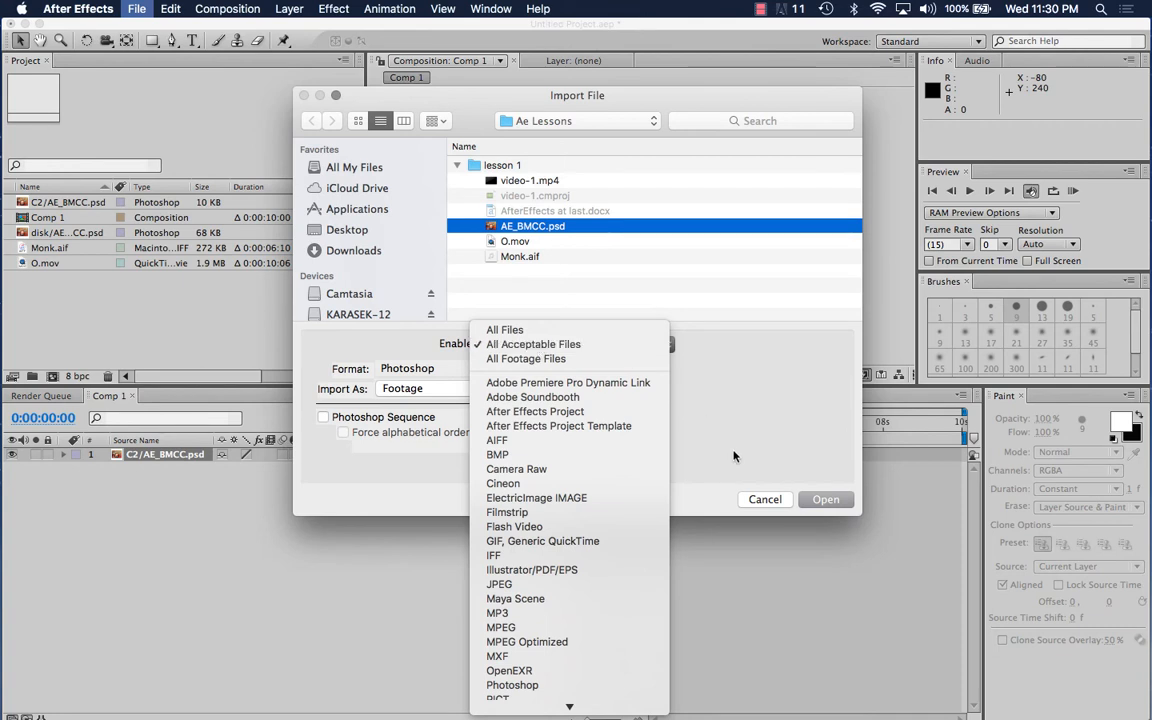
{"action": "left_click", "coordinate": [831, 502]}
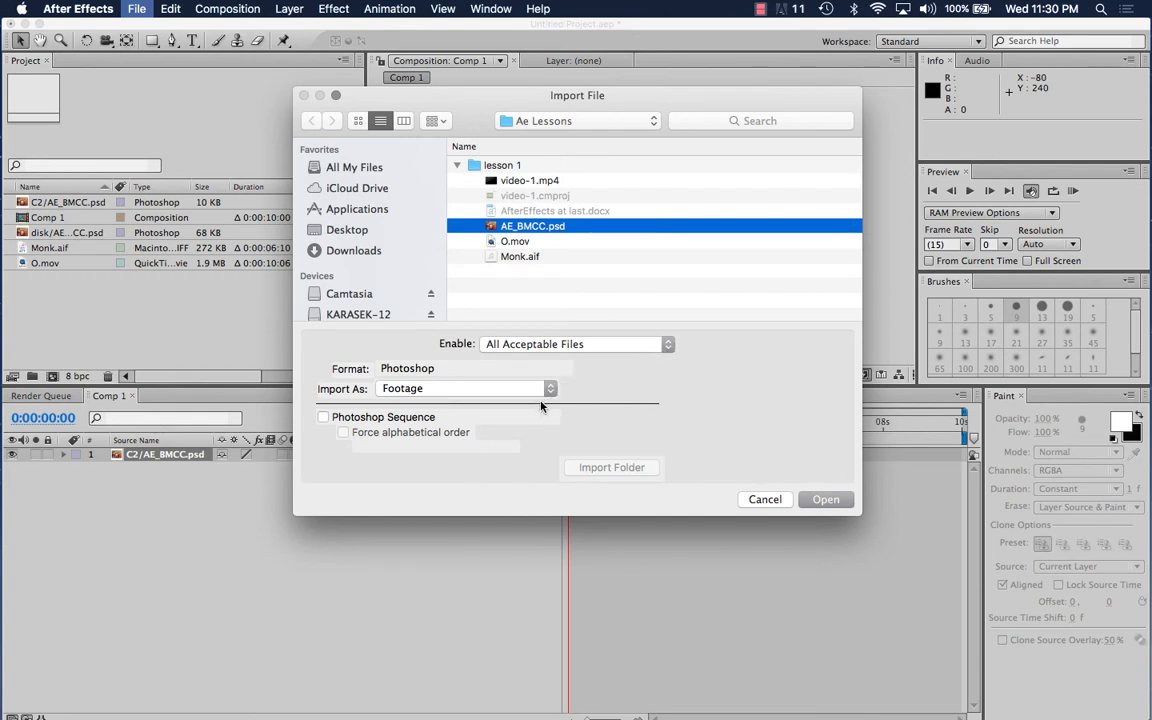
{"action": "left_click", "coordinate": [822, 500]}
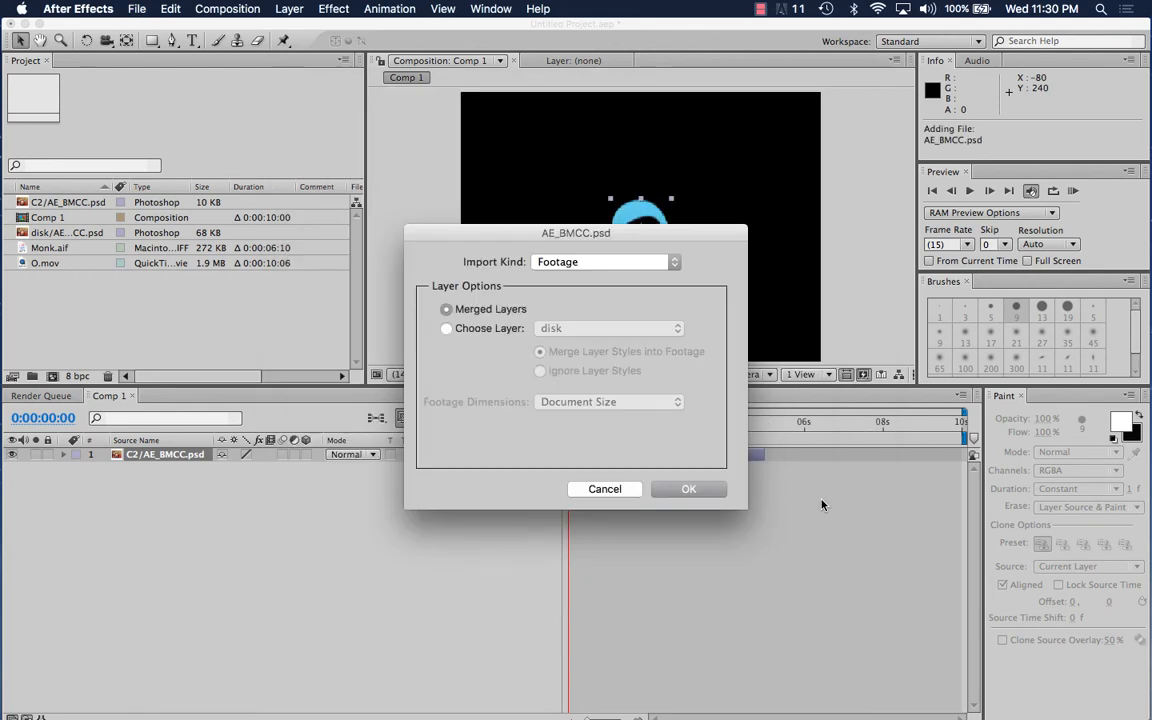
{"action": "left_click", "coordinate": [447, 330]}
{"action": "left_click", "coordinate": [675, 330]}
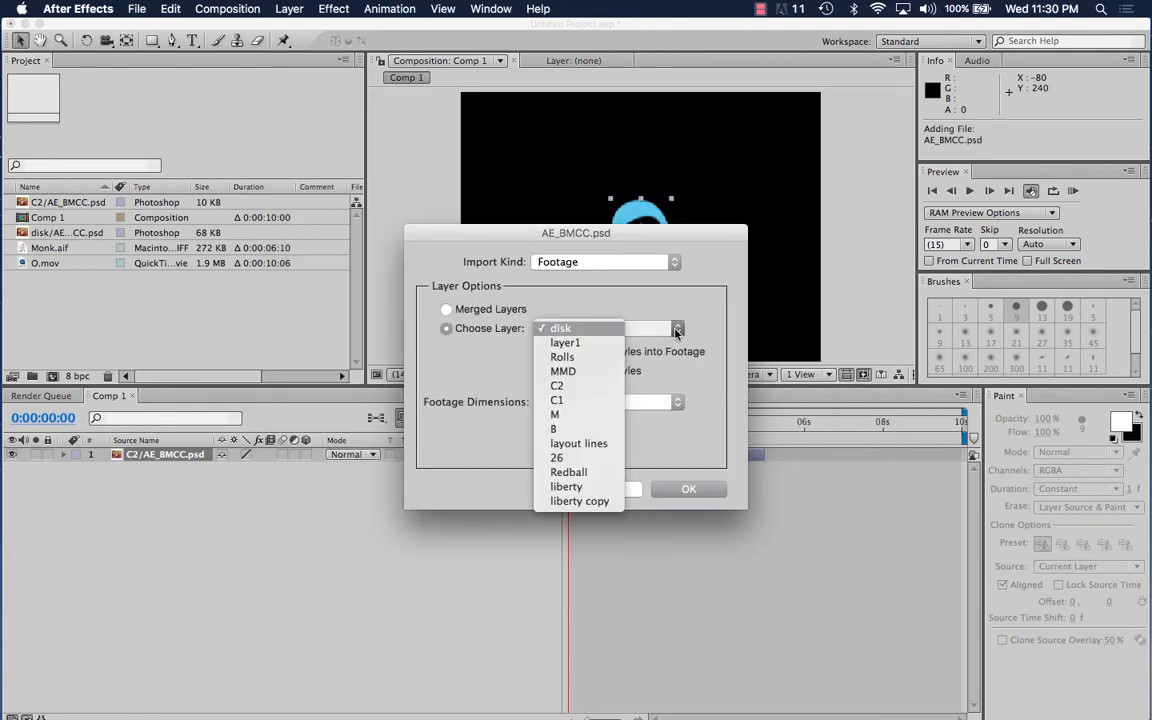
{"action": "left_click", "coordinate": [572, 401]}
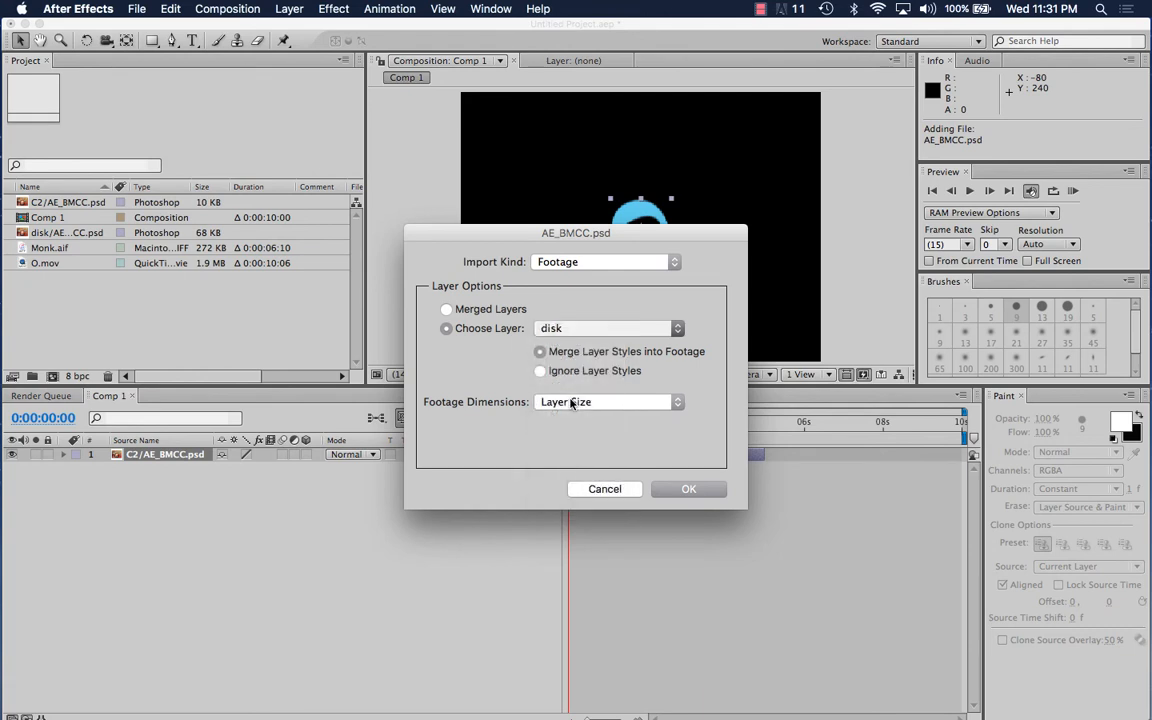
{"action": "left_click", "coordinate": [670, 495]}
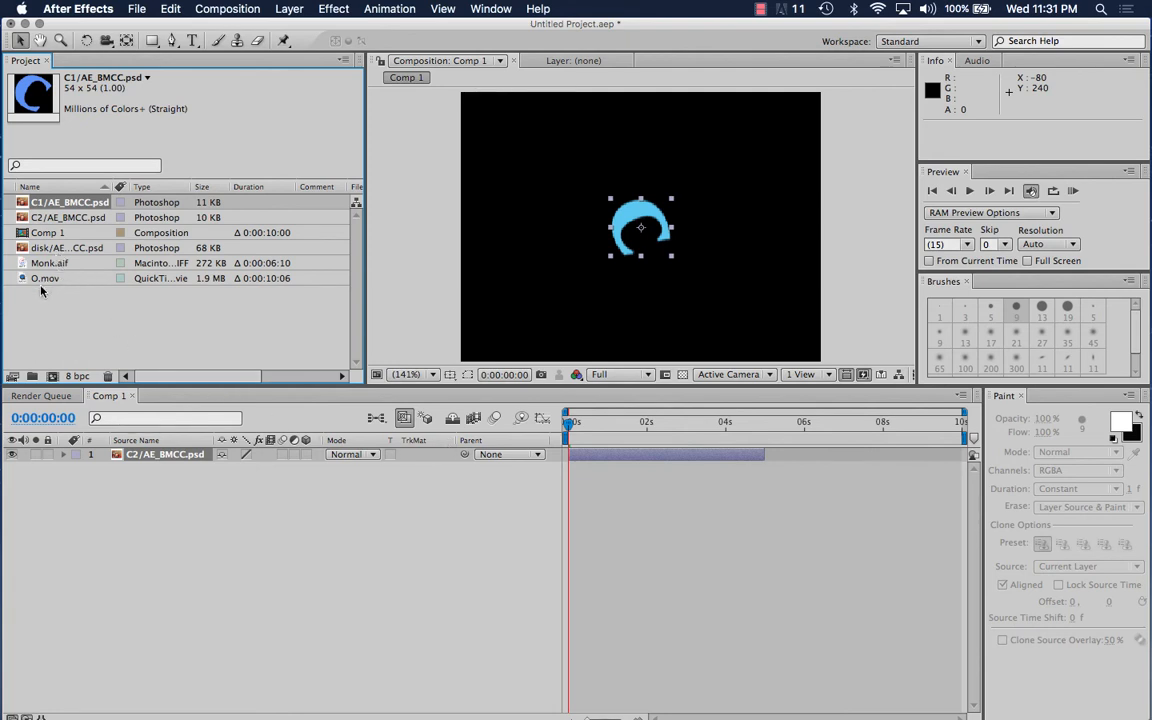
Import only the M layer of AE_BMCC.psd as footage, with the footage dimensions at Layer Size.
{"action": "left_click", "coordinate": [59, 218]}
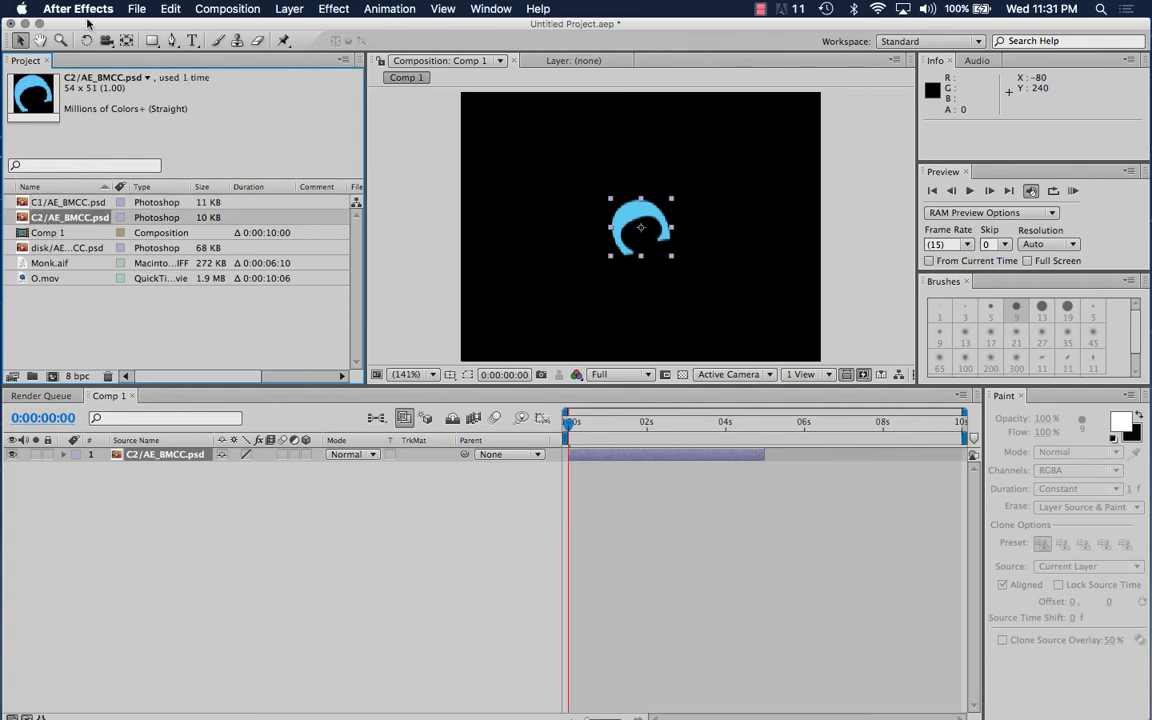
{"action": "left_click", "coordinate": [137, 10]}
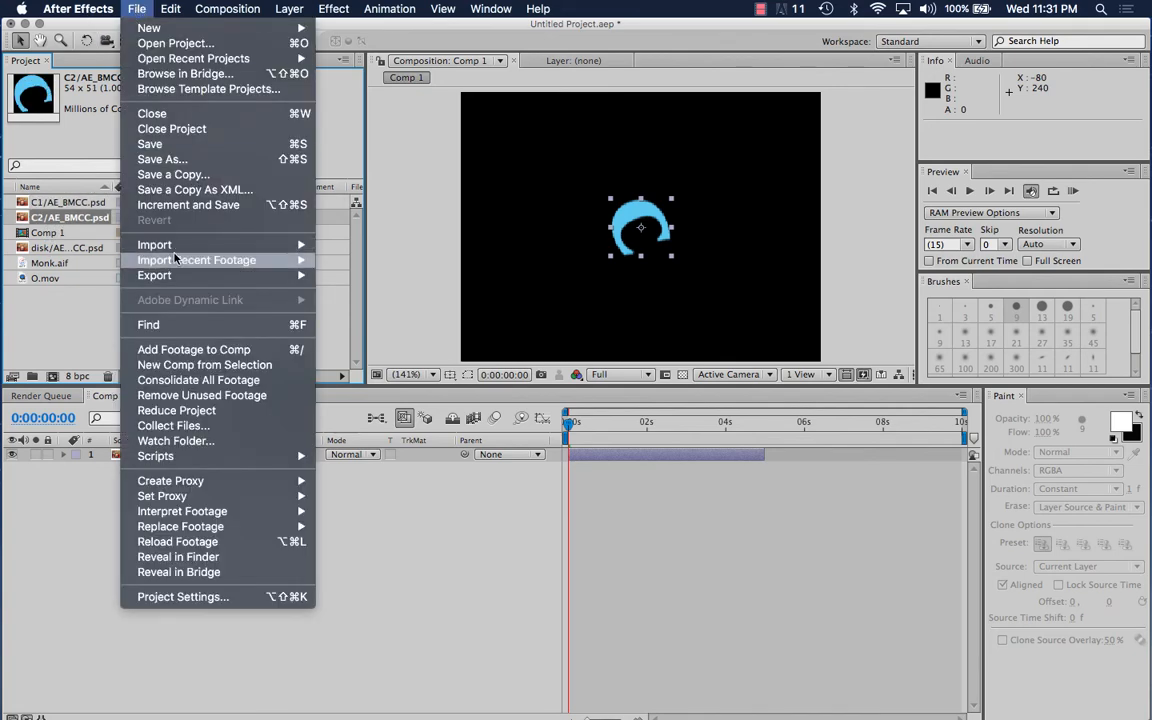
{"action": "mouse_move", "coordinate": [170, 244]}
{"action": "left_click", "coordinate": [340, 245]}
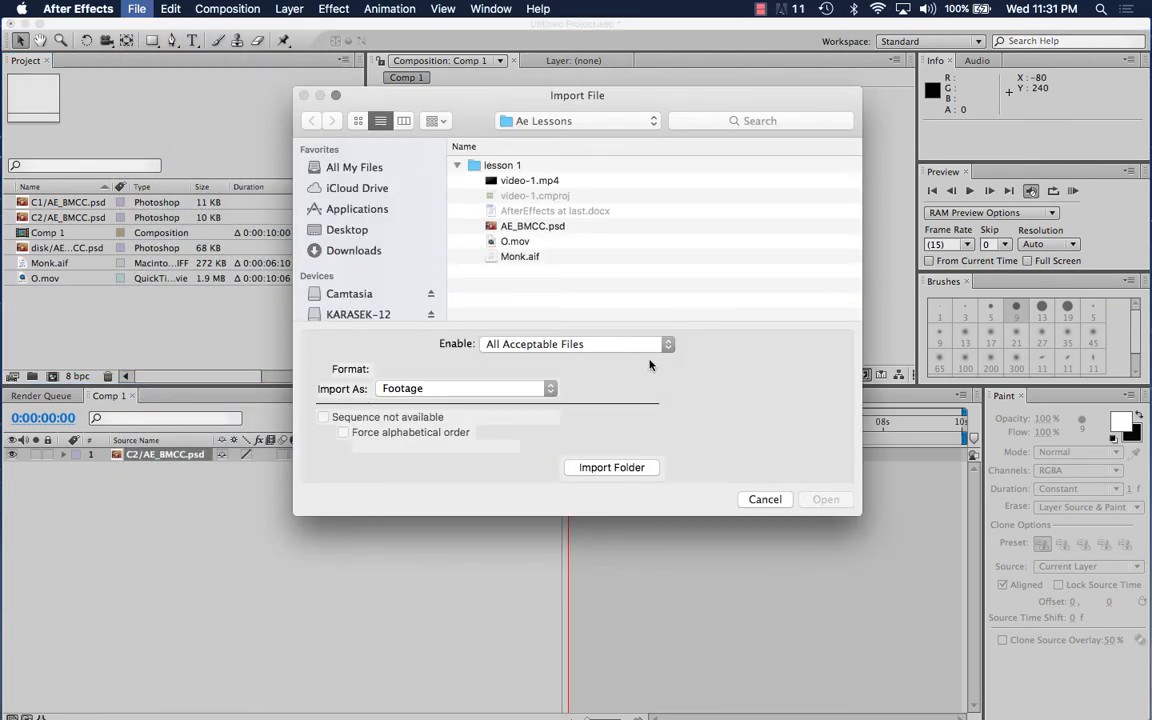
{"action": "left_click", "coordinate": [562, 227]}
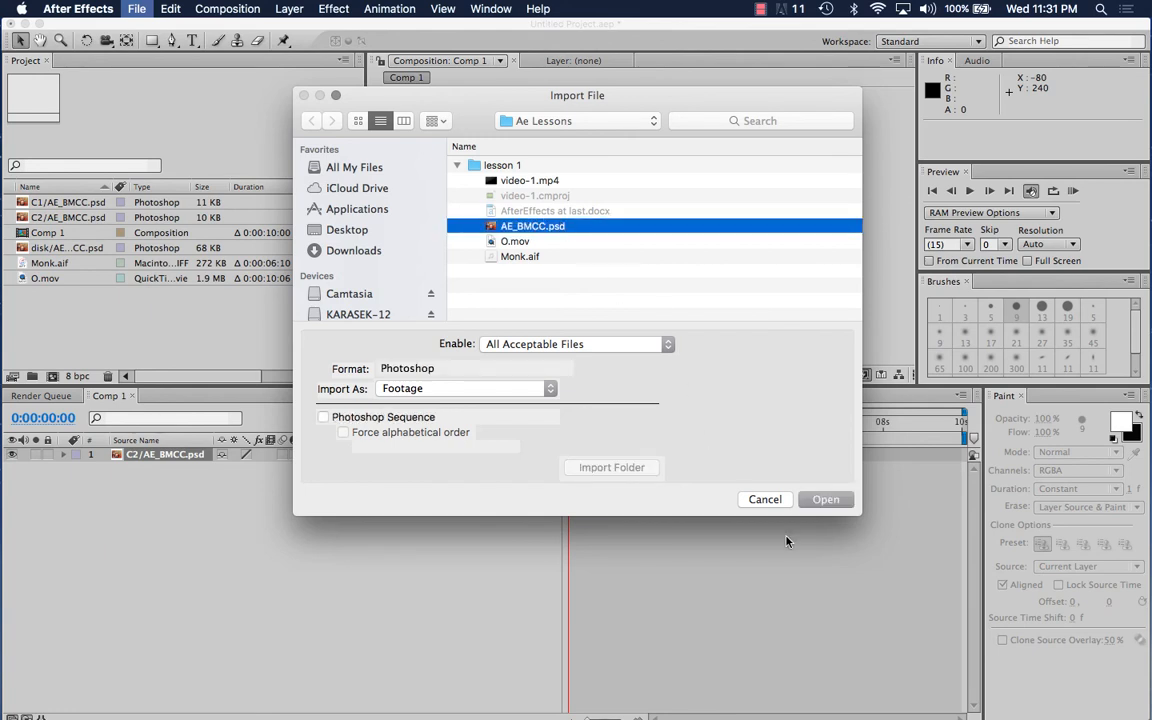
{"action": "left_click", "coordinate": [840, 499]}
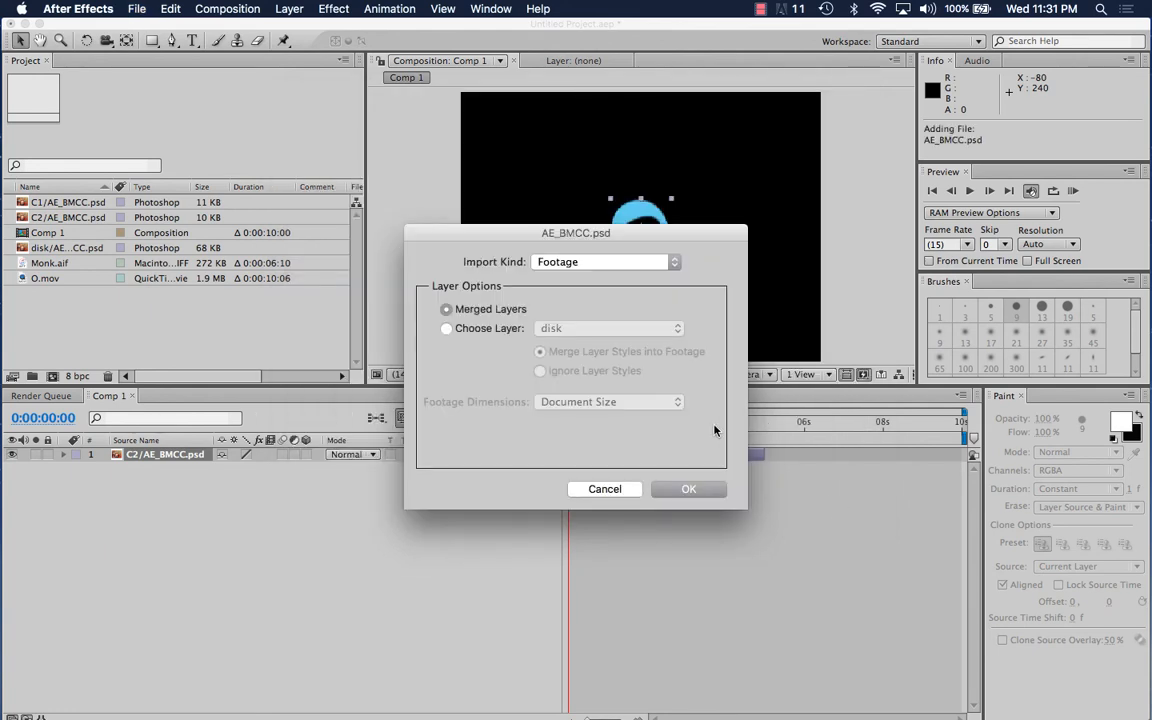
{"action": "left_click", "coordinate": [446, 329]}
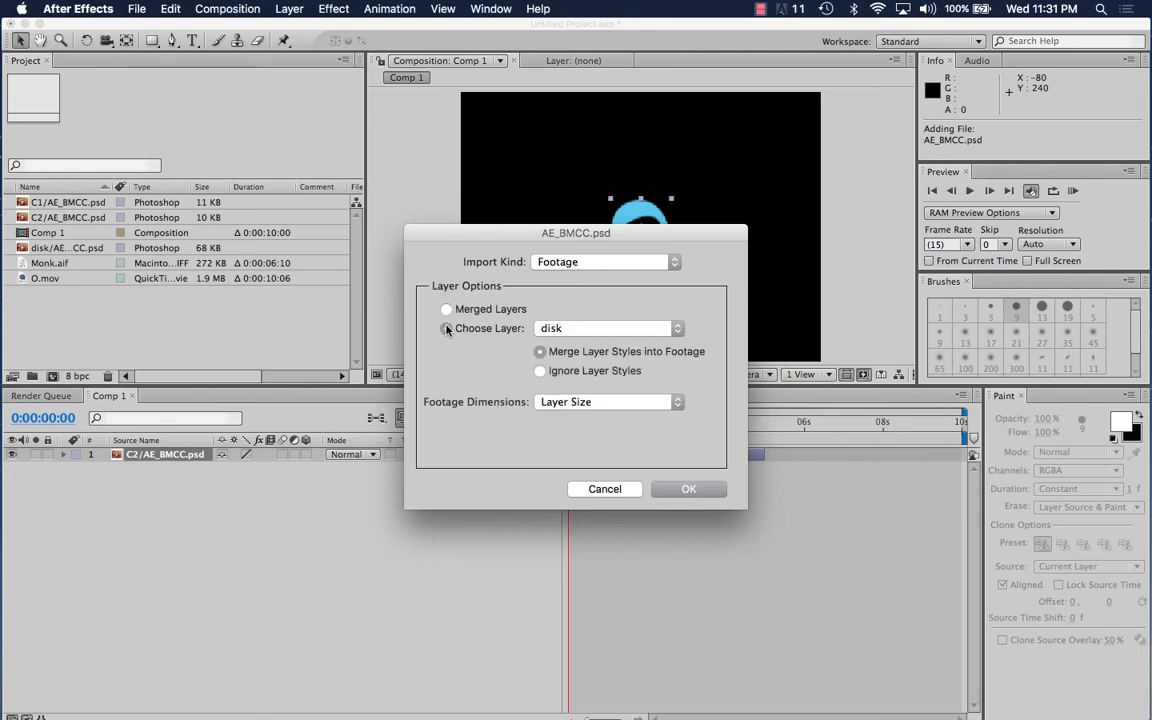
{"action": "left_click", "coordinate": [677, 330]}
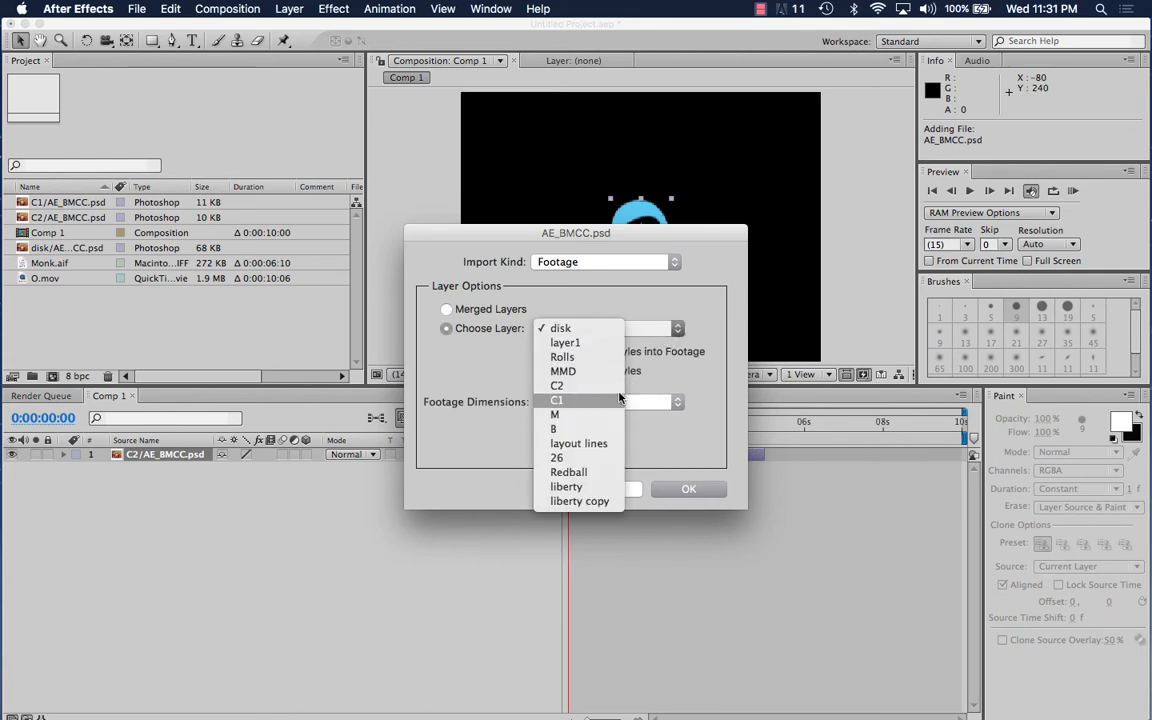
{"action": "left_click", "coordinate": [576, 415]}
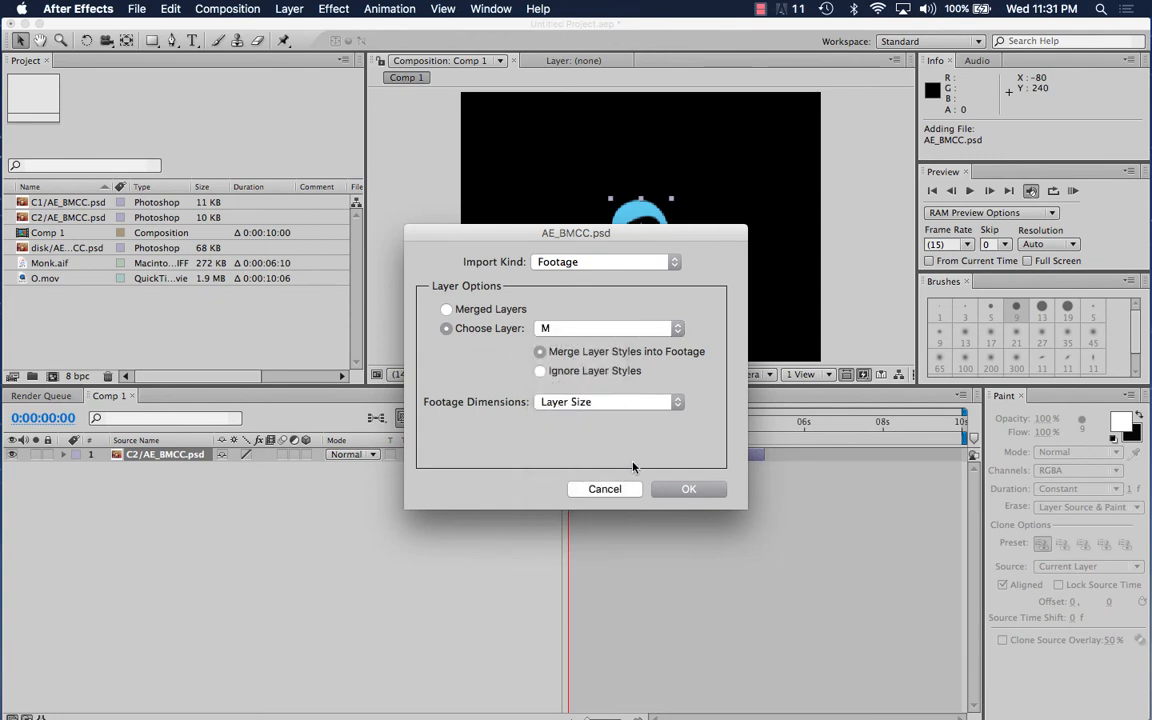
{"action": "left_click", "coordinate": [666, 491]}
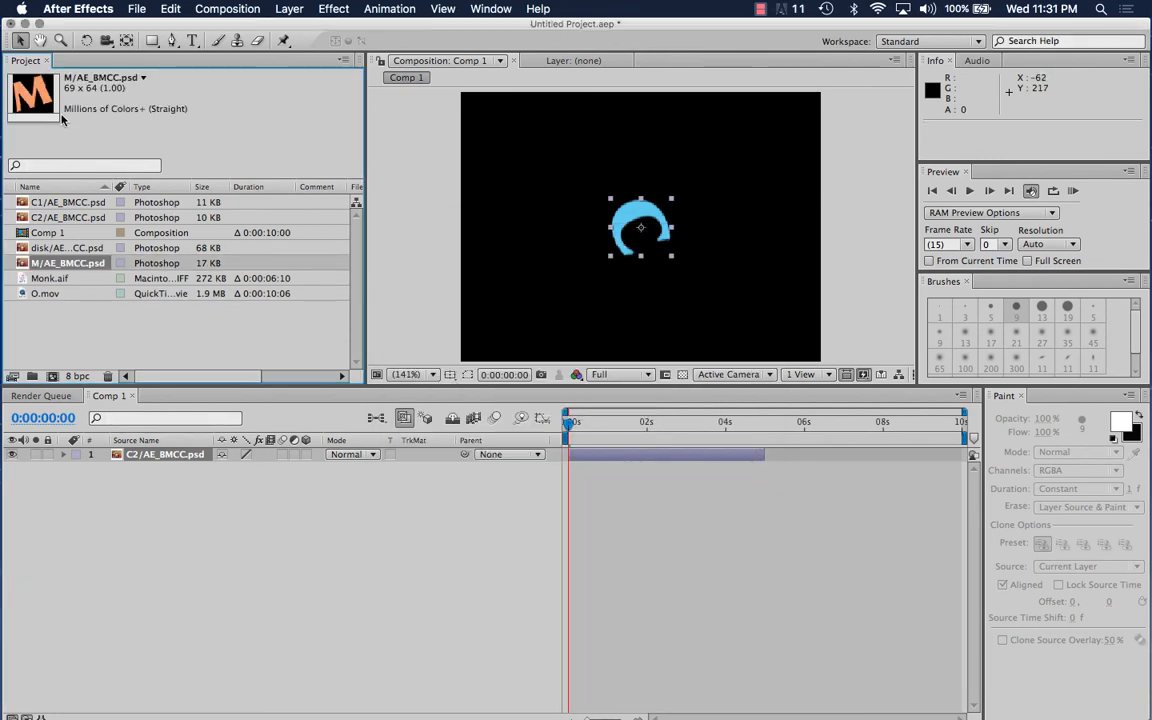
Import only the B layer of AE_BMCC.psd as footage, with the footage dimensions at Layer Size.
{"action": "left_click", "coordinate": [136, 10]}
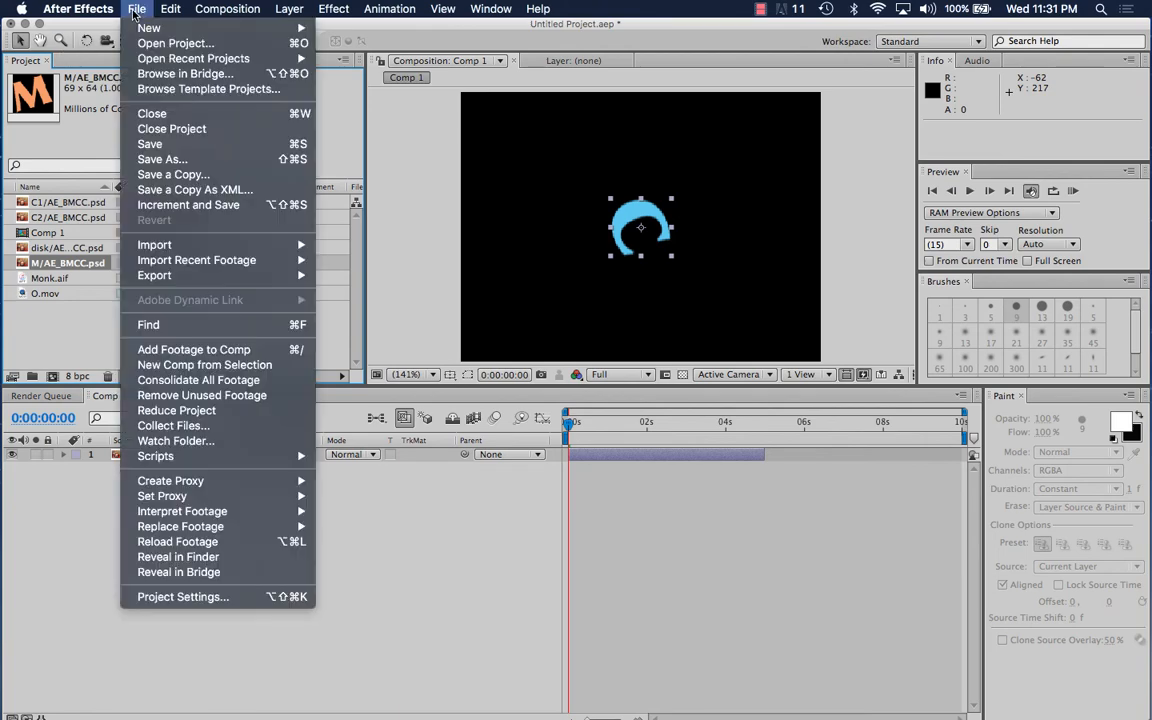
{"action": "mouse_move", "coordinate": [145, 245]}
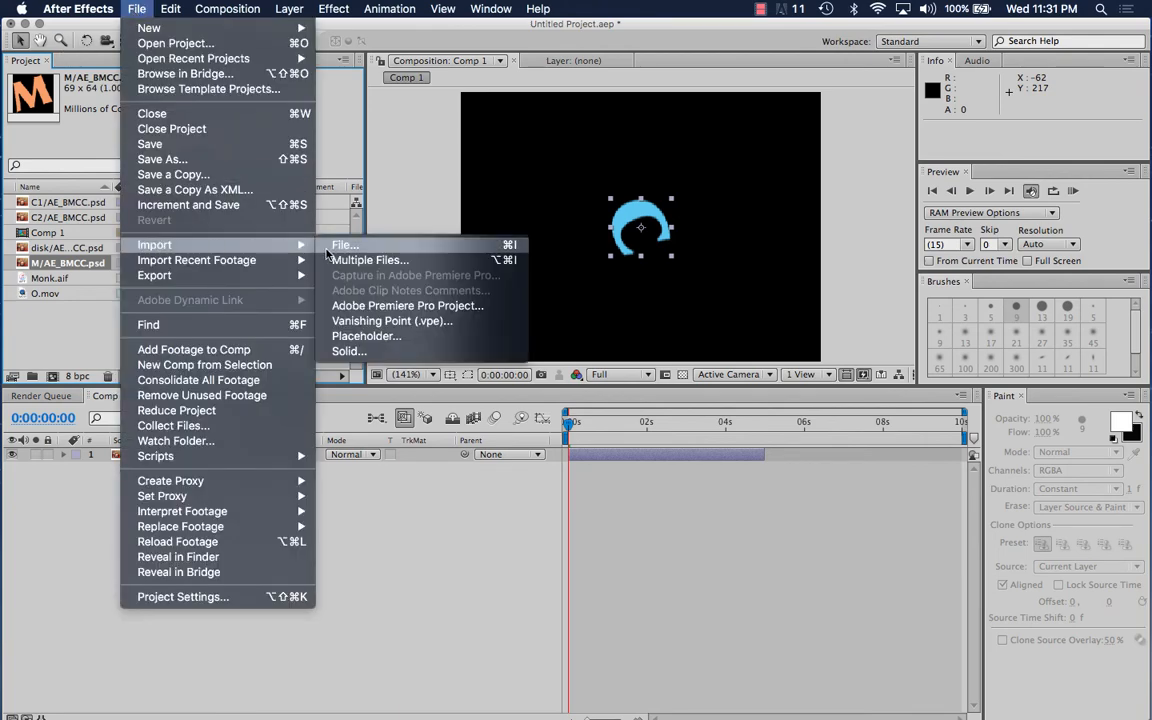
{"action": "left_click", "coordinate": [336, 245]}
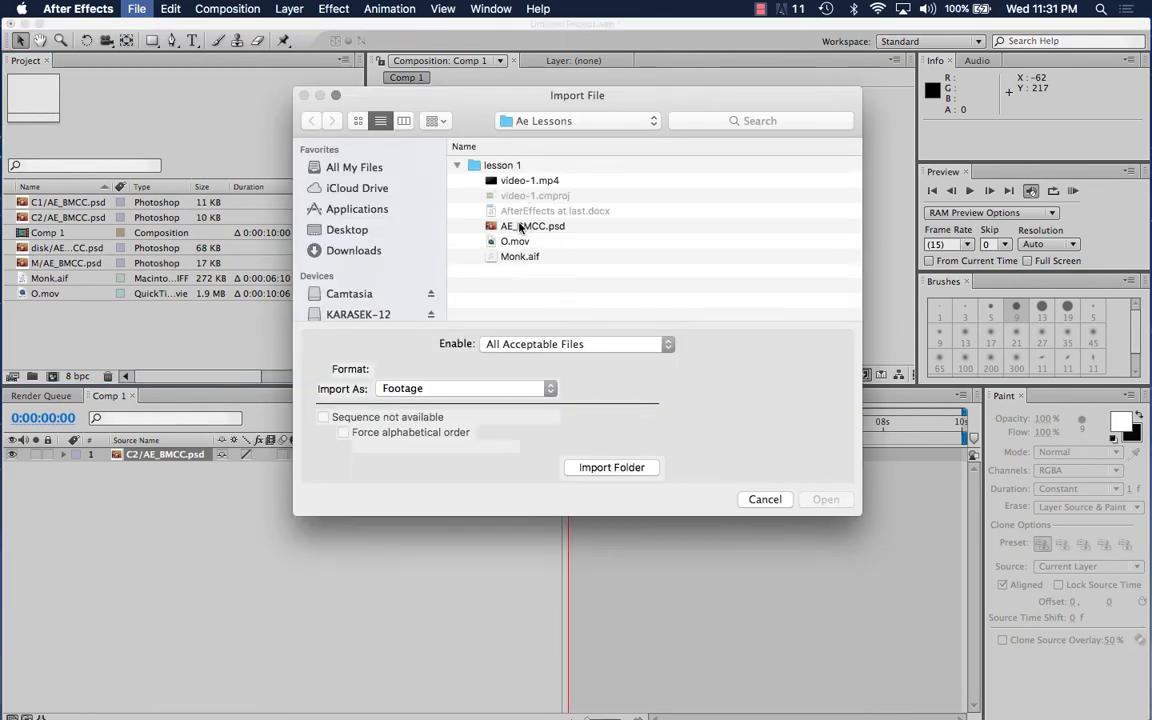
{"action": "left_click", "coordinate": [520, 227]}
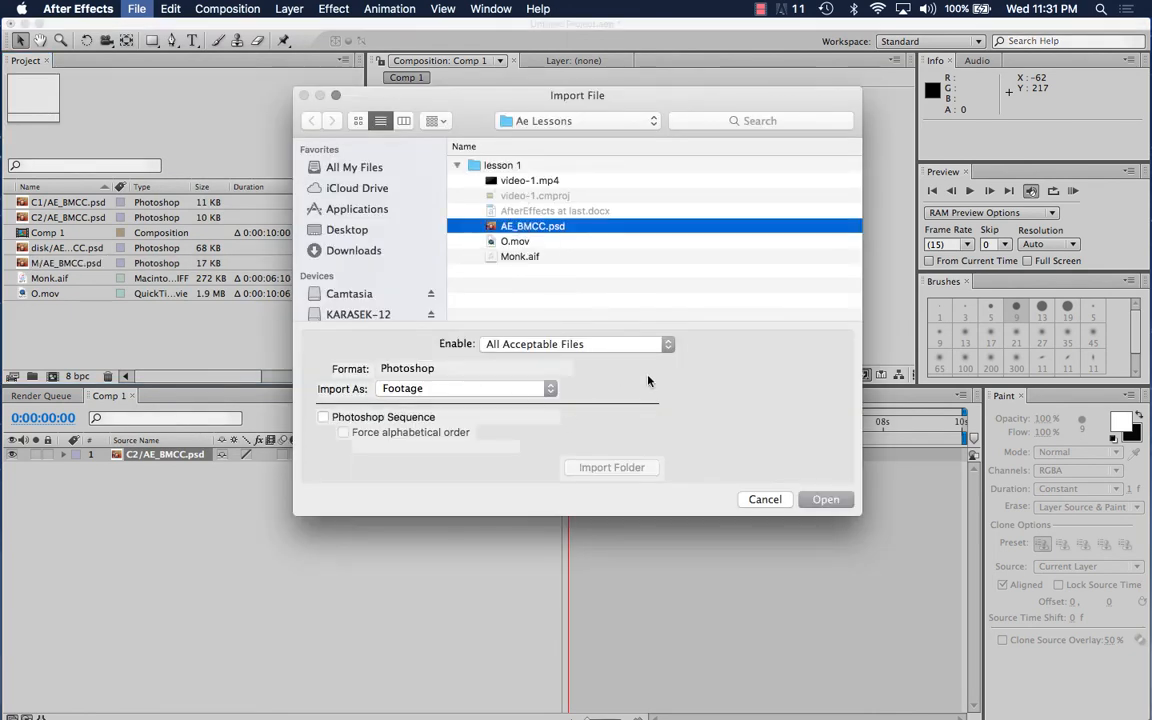
{"action": "left_click", "coordinate": [828, 500]}
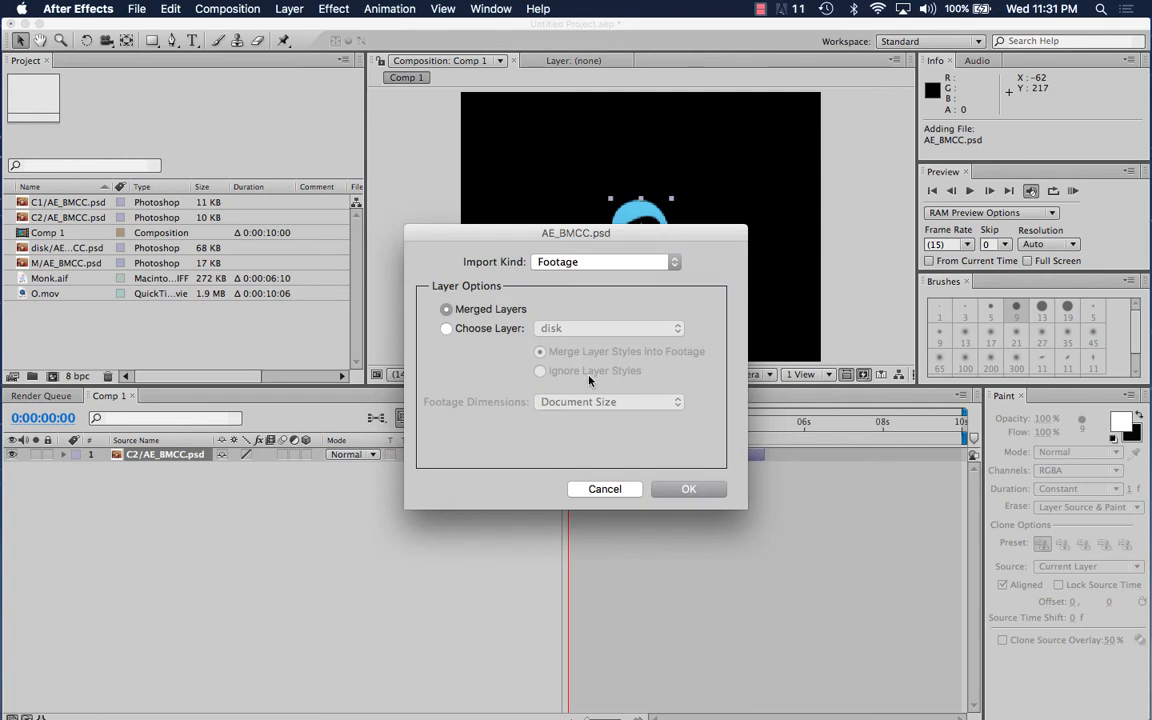
{"action": "left_click", "coordinate": [452, 329]}
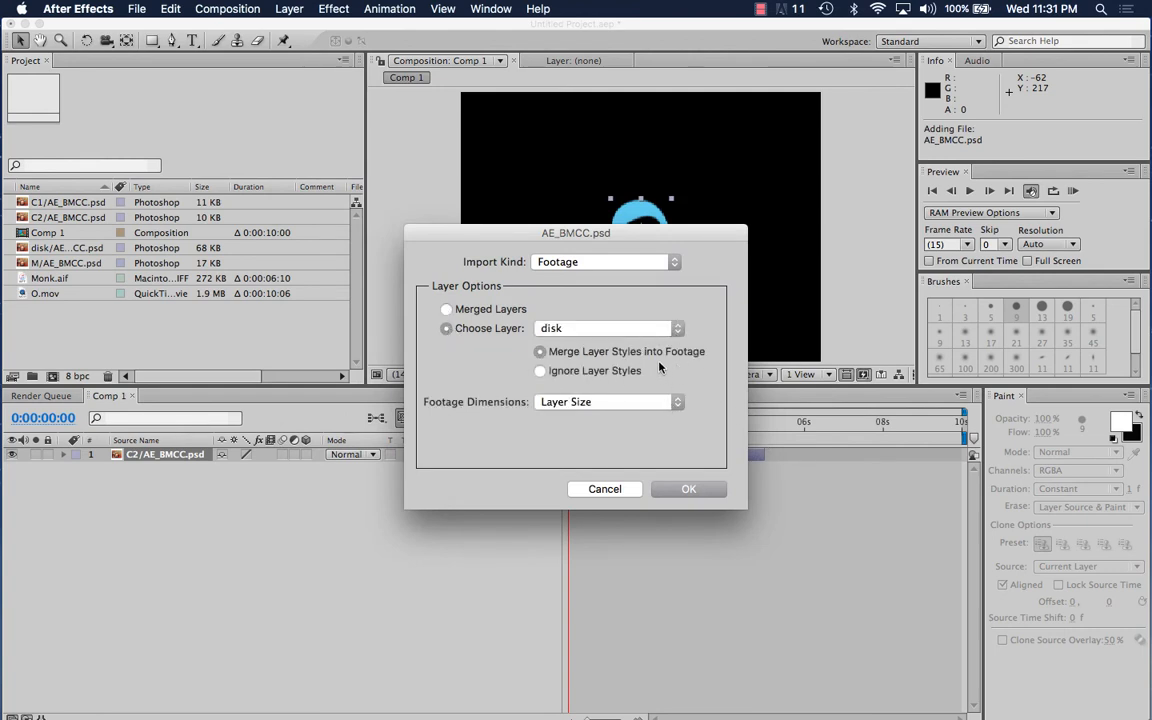
{"action": "left_click", "coordinate": [677, 328]}
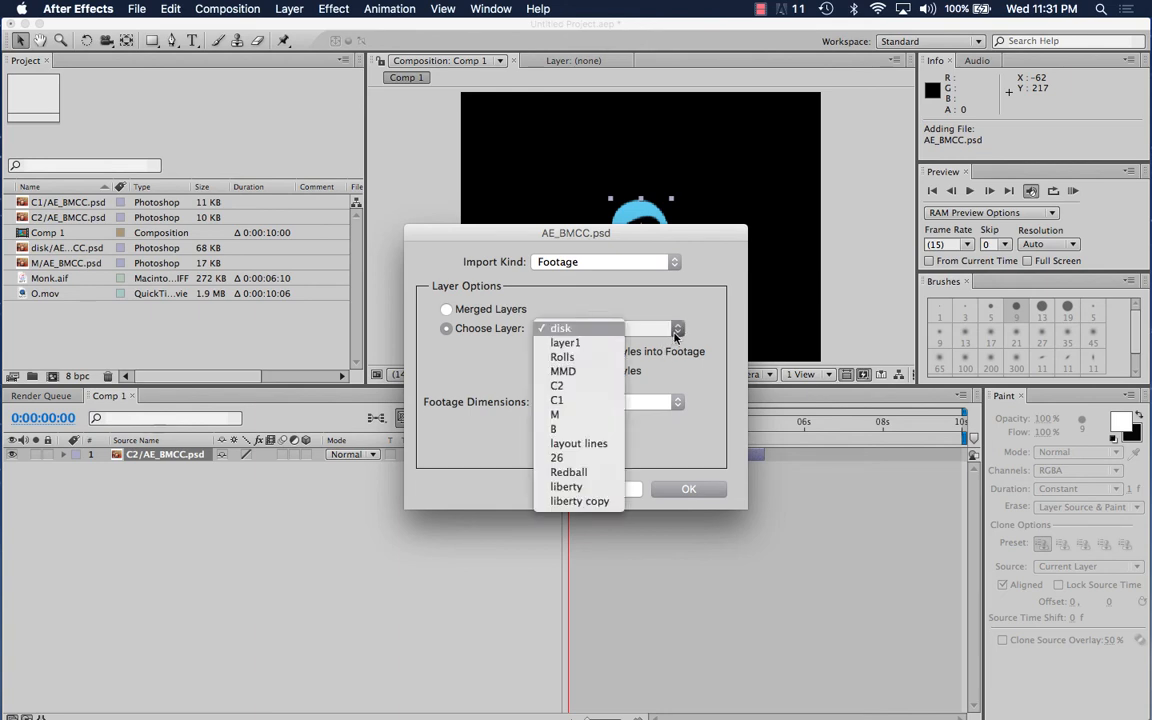
{"action": "left_click", "coordinate": [573, 432]}
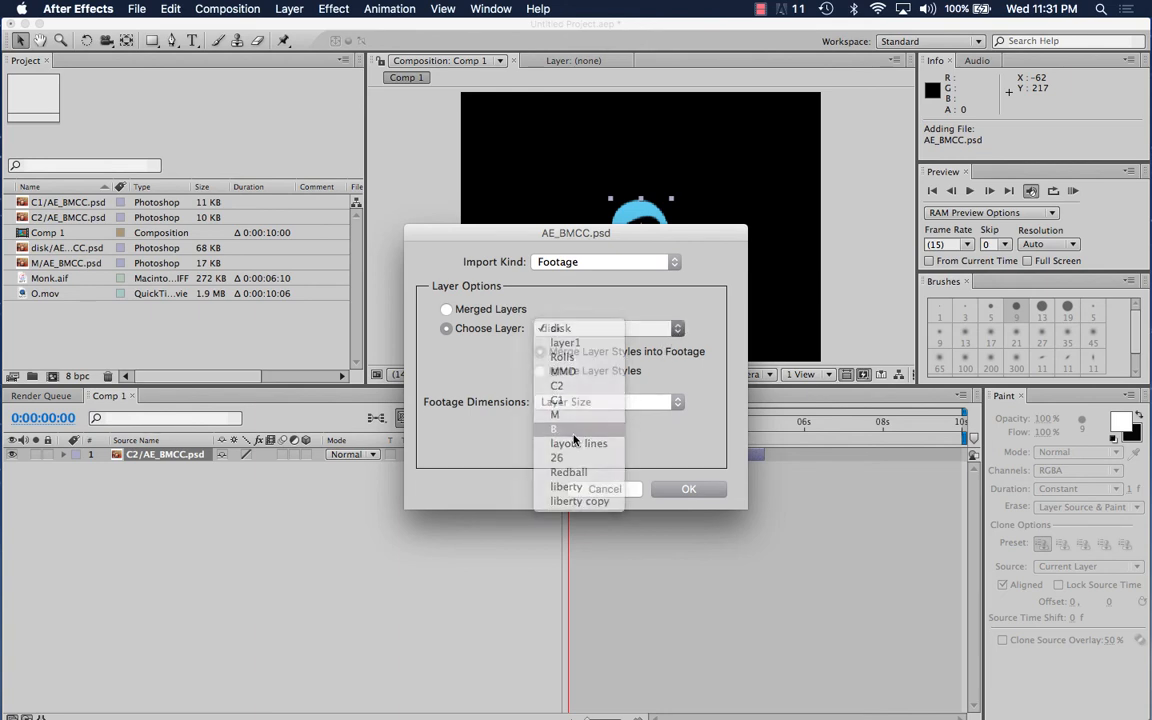
{"action": "left_click", "coordinate": [675, 490]}
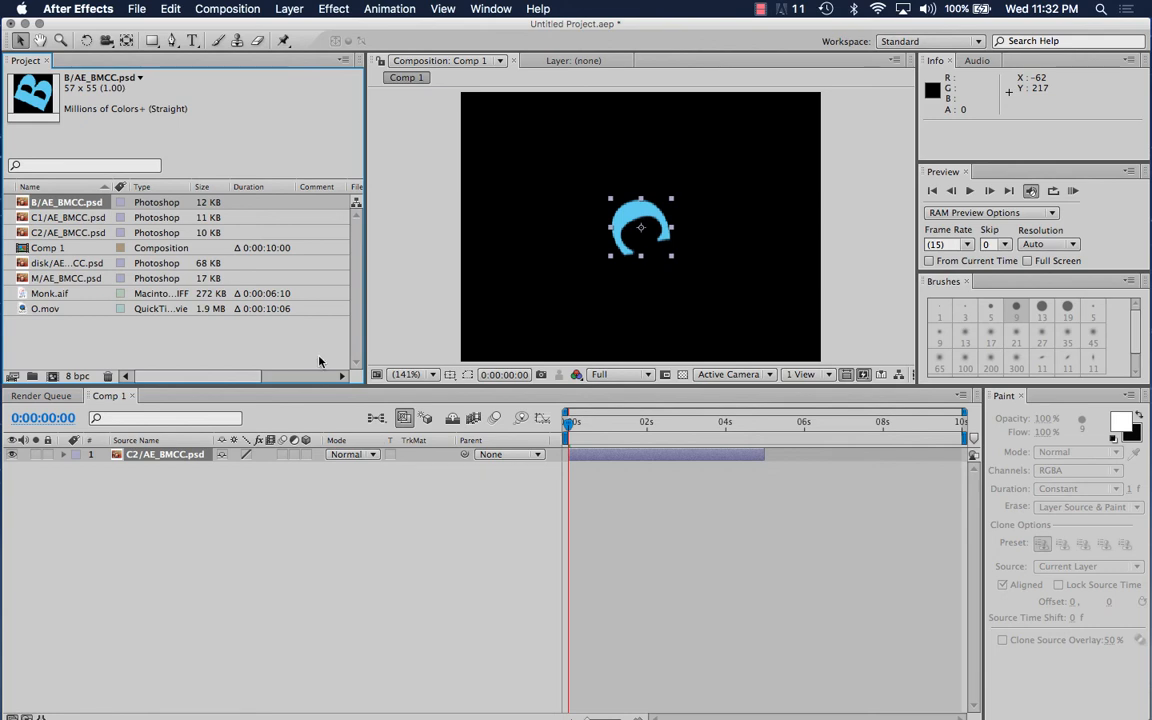
Import only the layout lines layer of AE_BMCC.psd as footage, with the footage dimensions at Layer Size.
{"action": "left_click", "coordinate": [137, 9]}
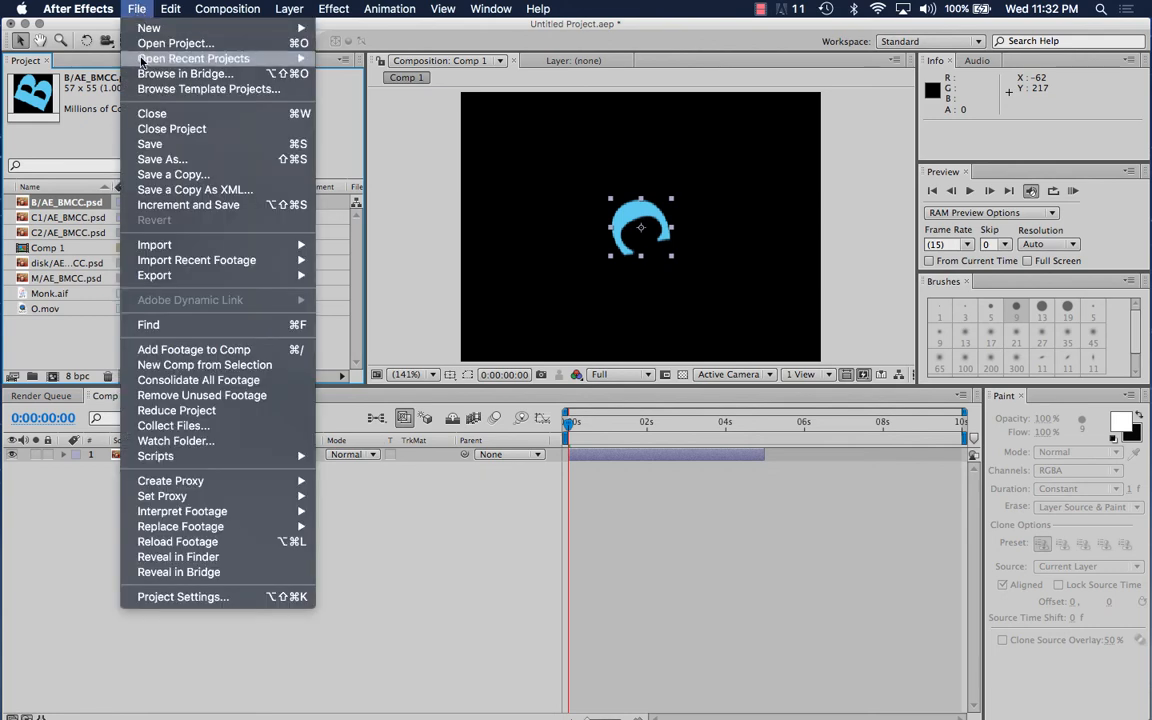
{"action": "mouse_move", "coordinate": [156, 249]}
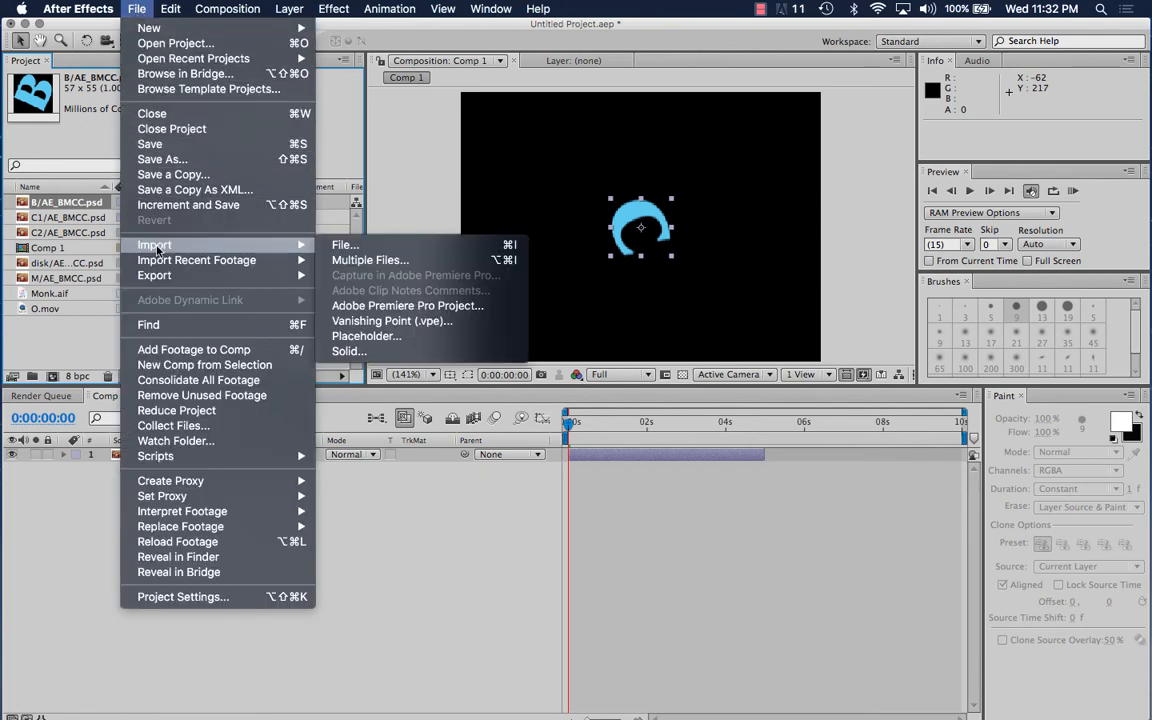
{"action": "left_click", "coordinate": [345, 245]}
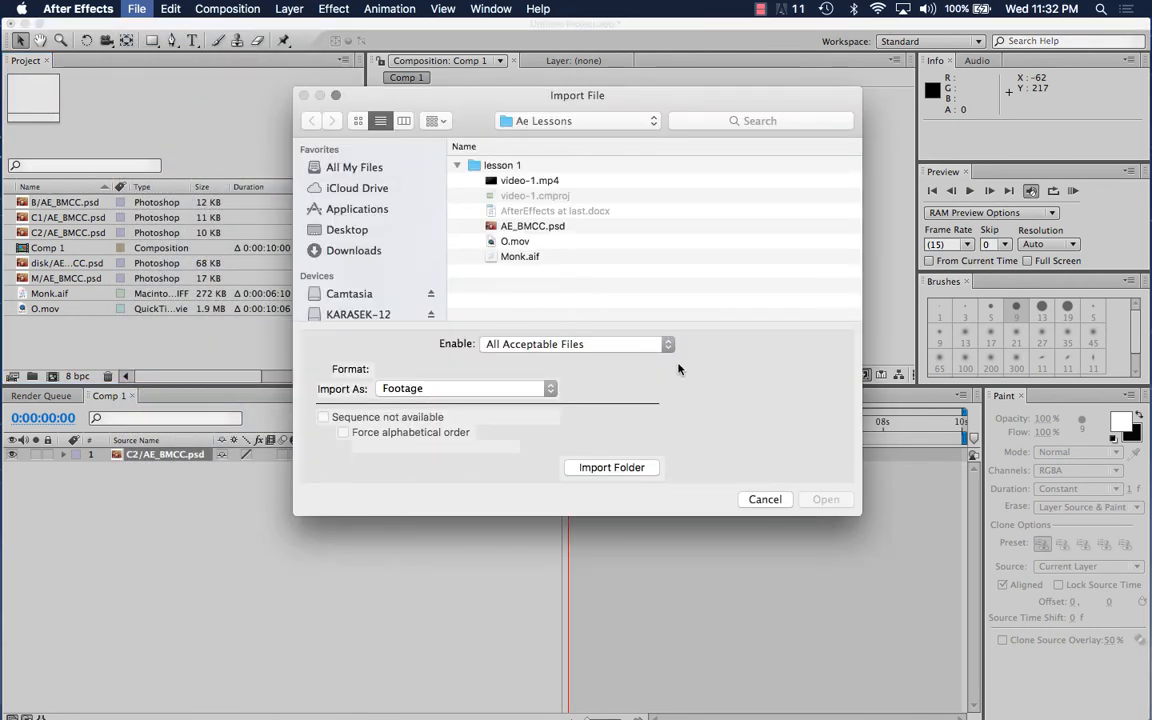
{"action": "left_click", "coordinate": [668, 345]}
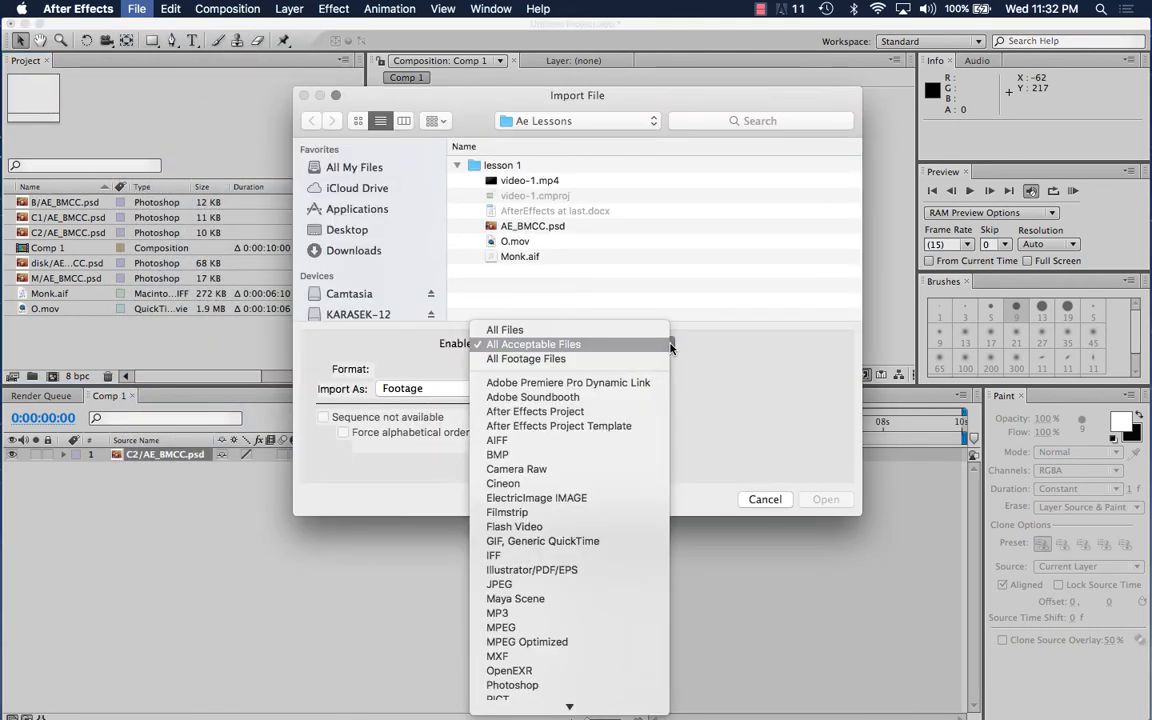
{"action": "left_click", "coordinate": [560, 226]}
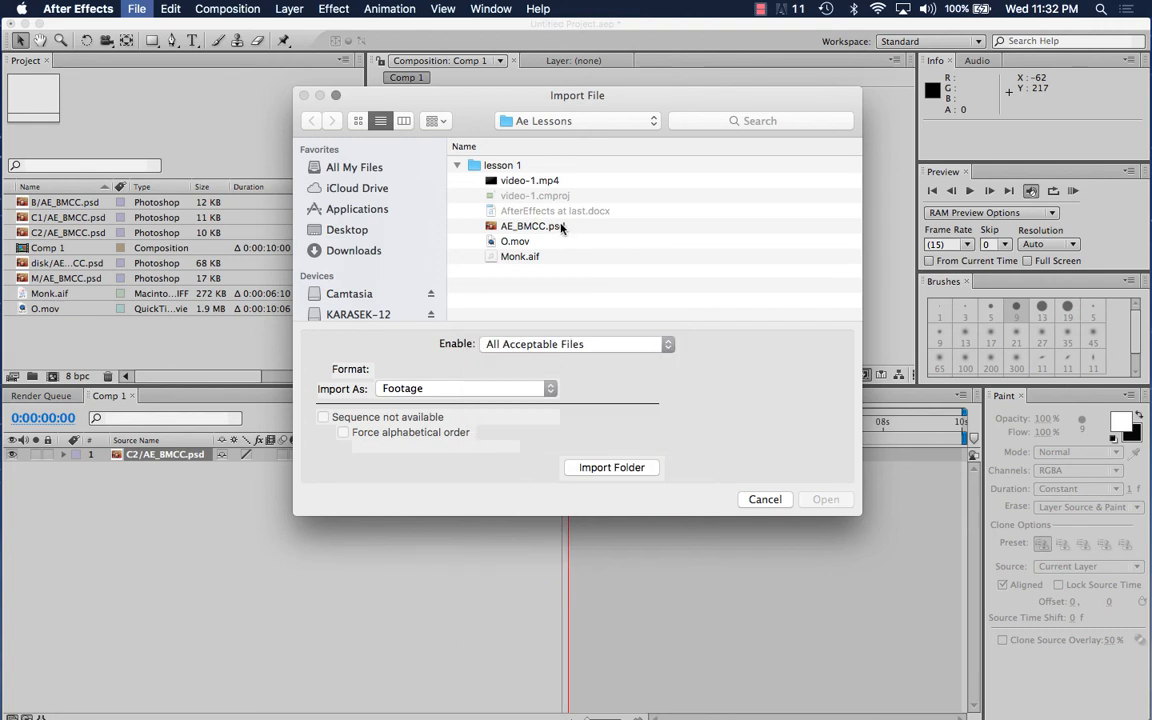
{"action": "left_click", "coordinate": [560, 226]}
{"action": "left_click", "coordinate": [822, 499]}
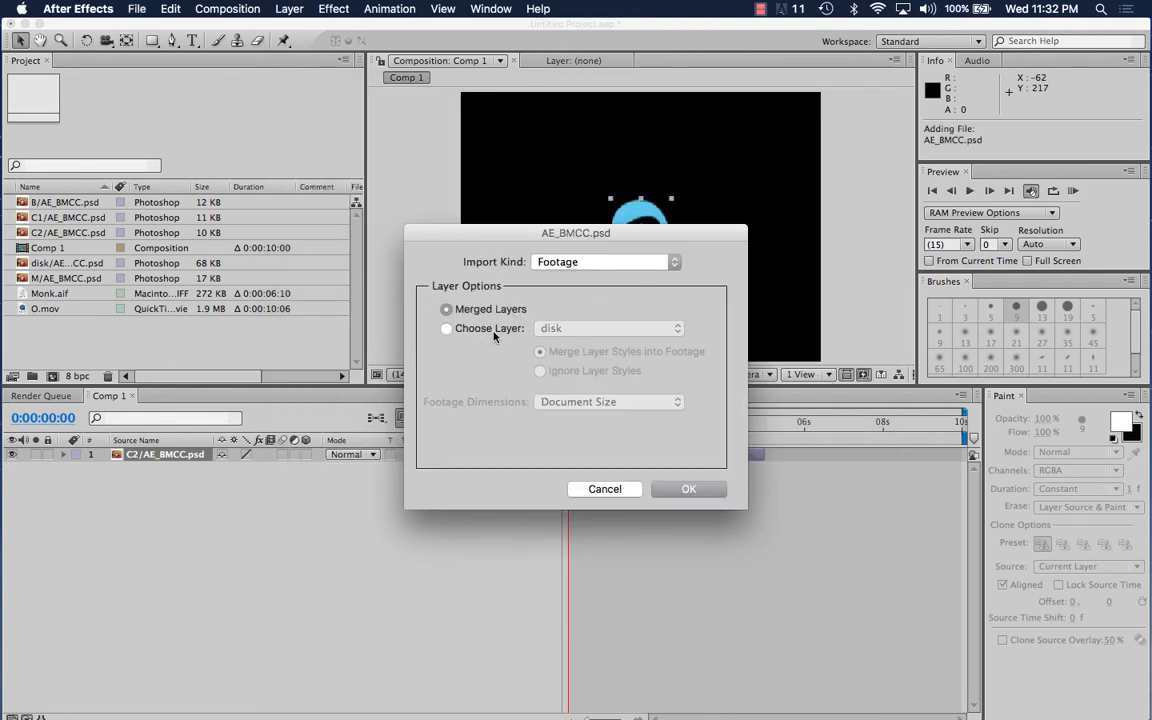
{"action": "left_click", "coordinate": [447, 329]}
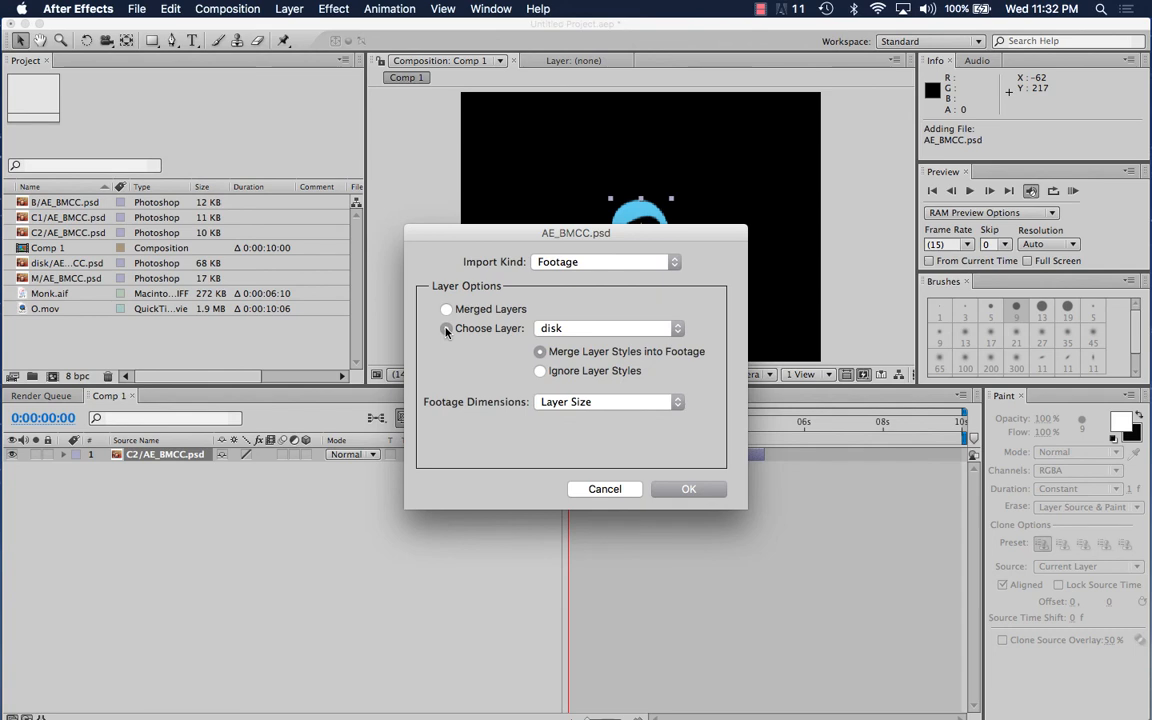
{"action": "left_click", "coordinate": [676, 329]}
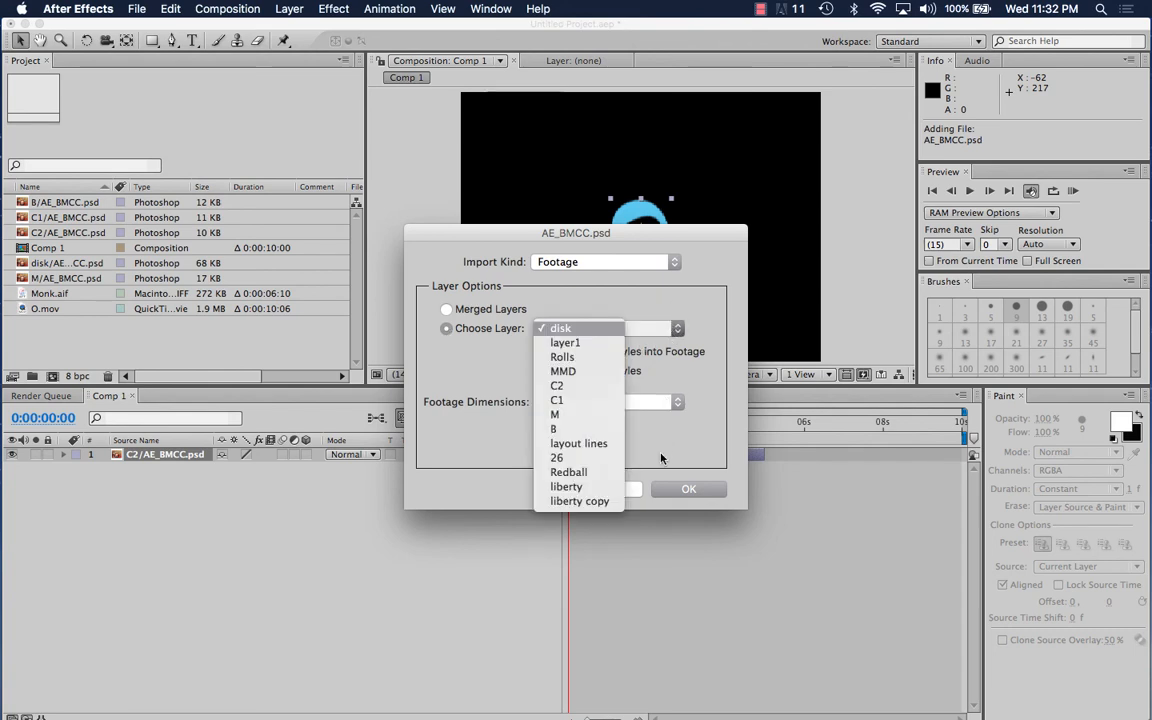
{"action": "left_click", "coordinate": [597, 444]}
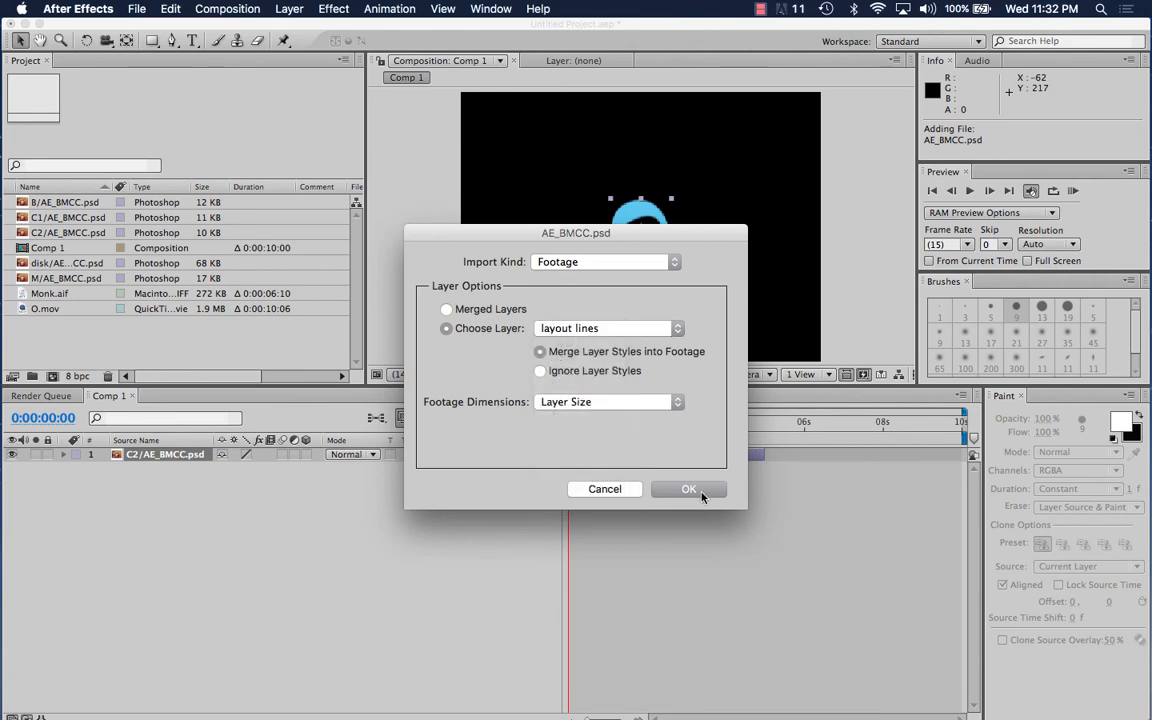
{"action": "left_click", "coordinate": [688, 489]}
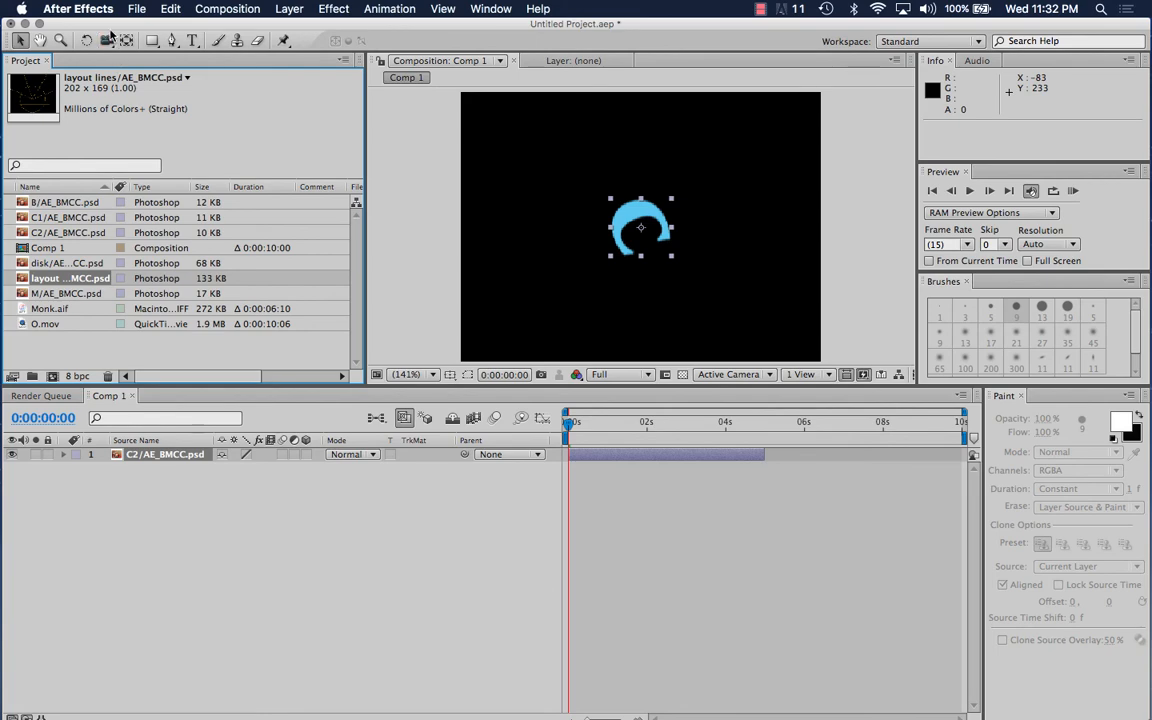
Import only the 26 layer of AE_BMCC.psd as footage, with the footage dimensions at Layer Size.
{"action": "left_click", "coordinate": [135, 9]}
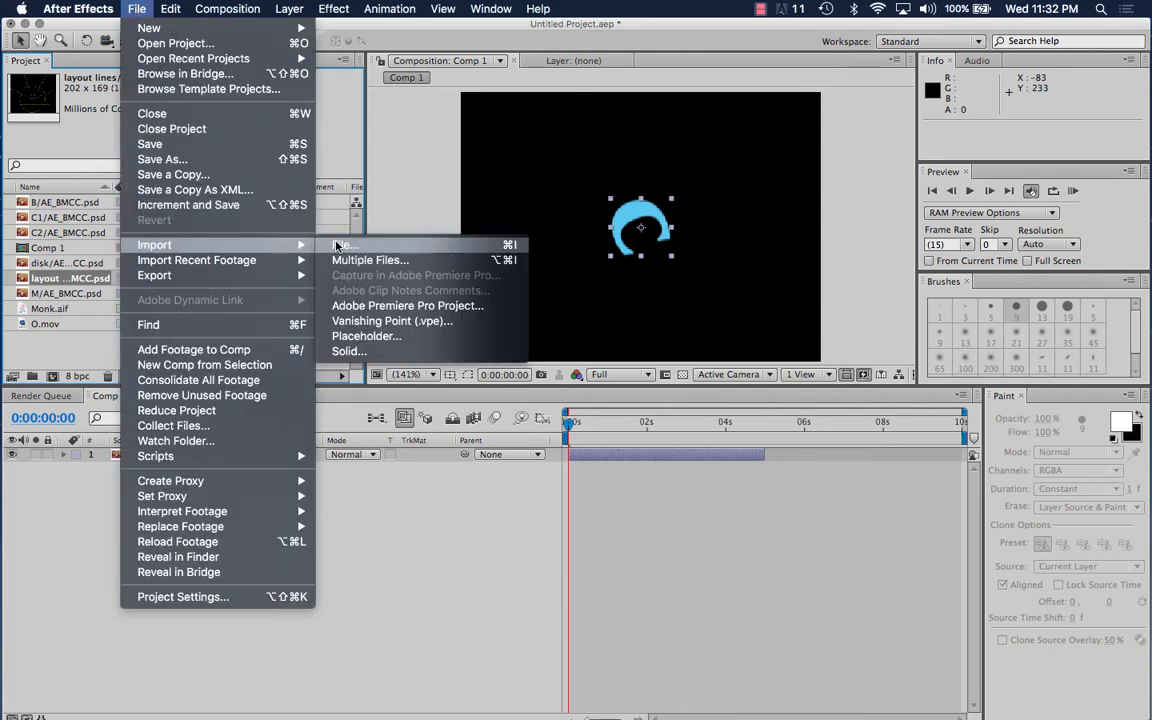
{"action": "left_click", "coordinate": [310, 224]}
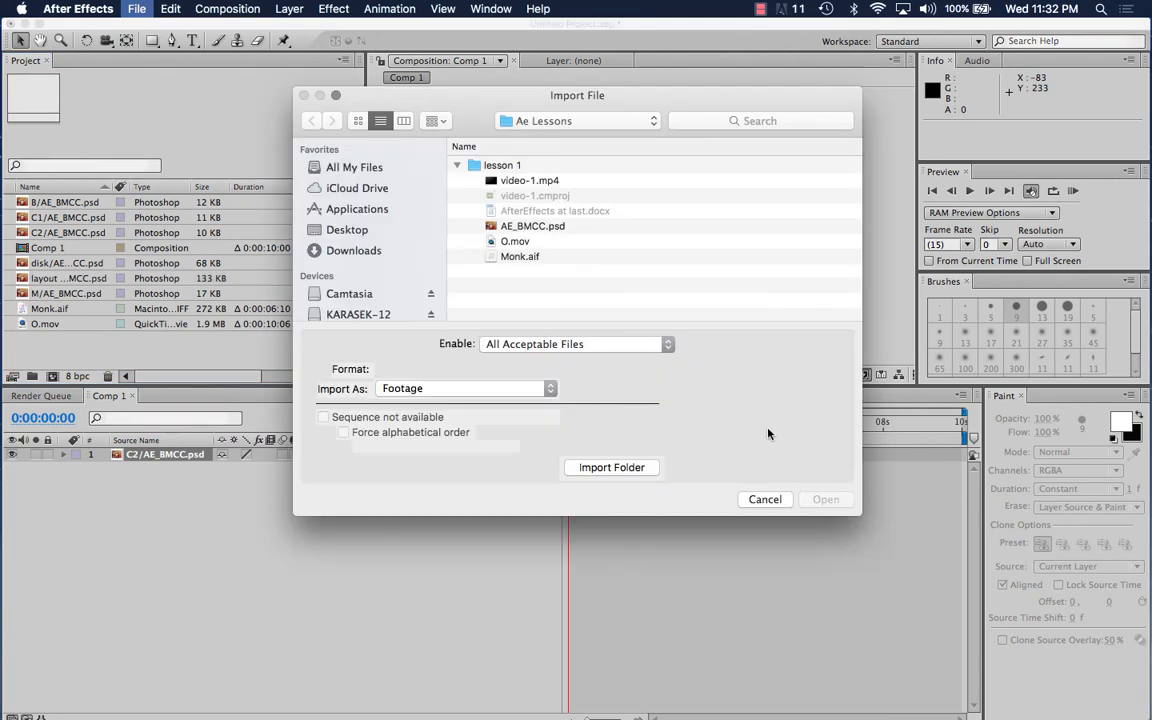
{"action": "left_click", "coordinate": [670, 344]}
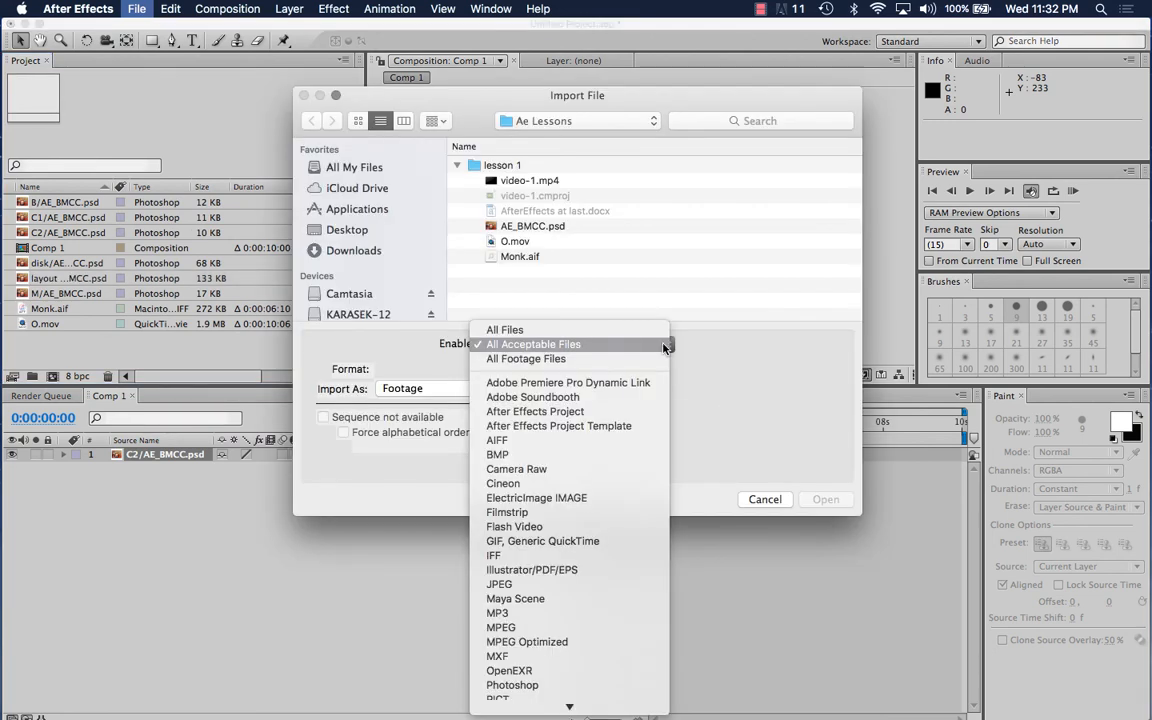
{"action": "left_click", "coordinate": [612, 234]}
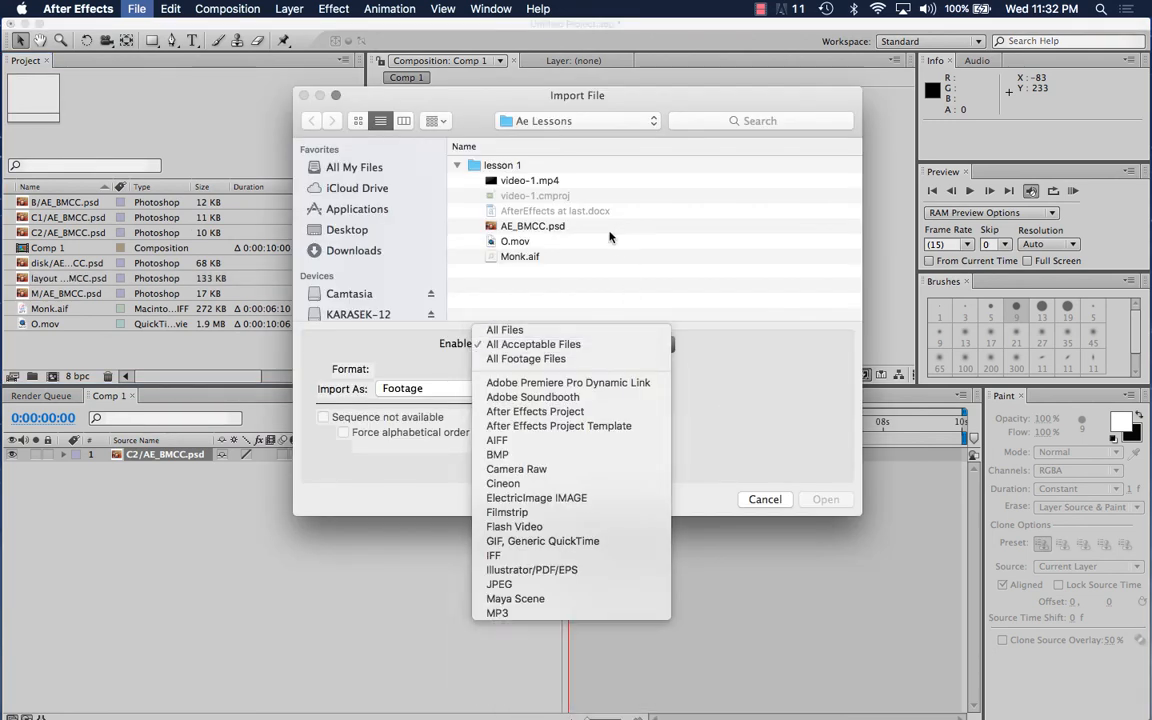
{"action": "left_click", "coordinate": [531, 228]}
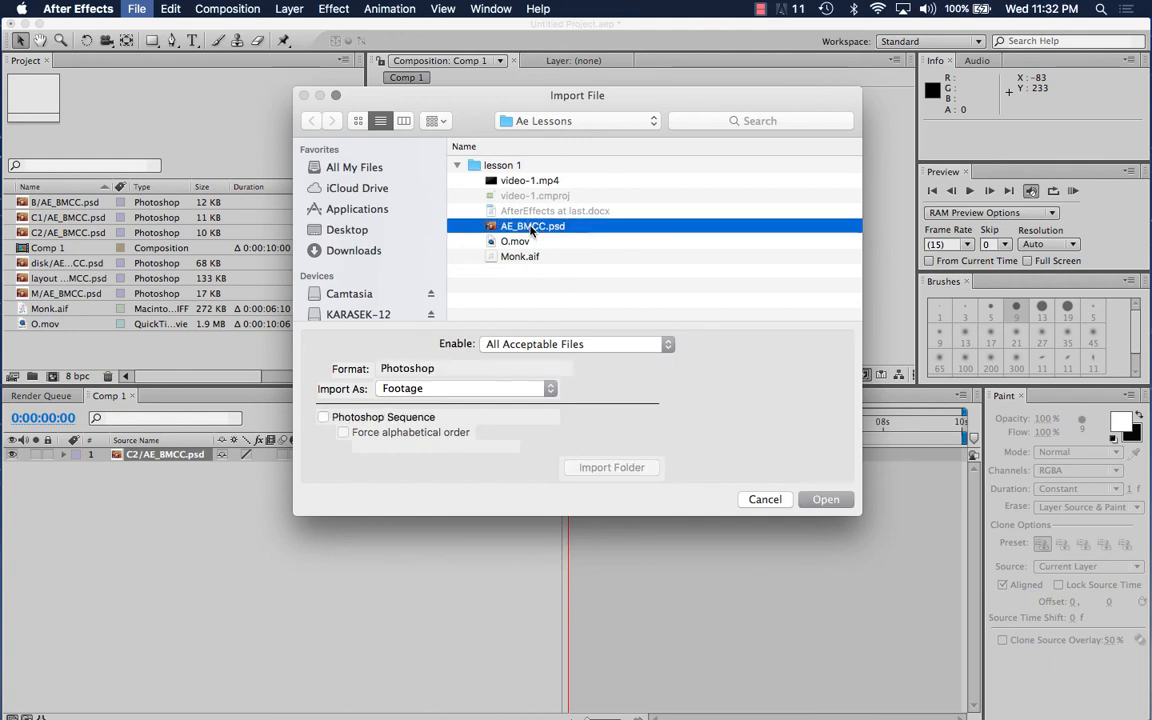
{"action": "left_click", "coordinate": [826, 500]}
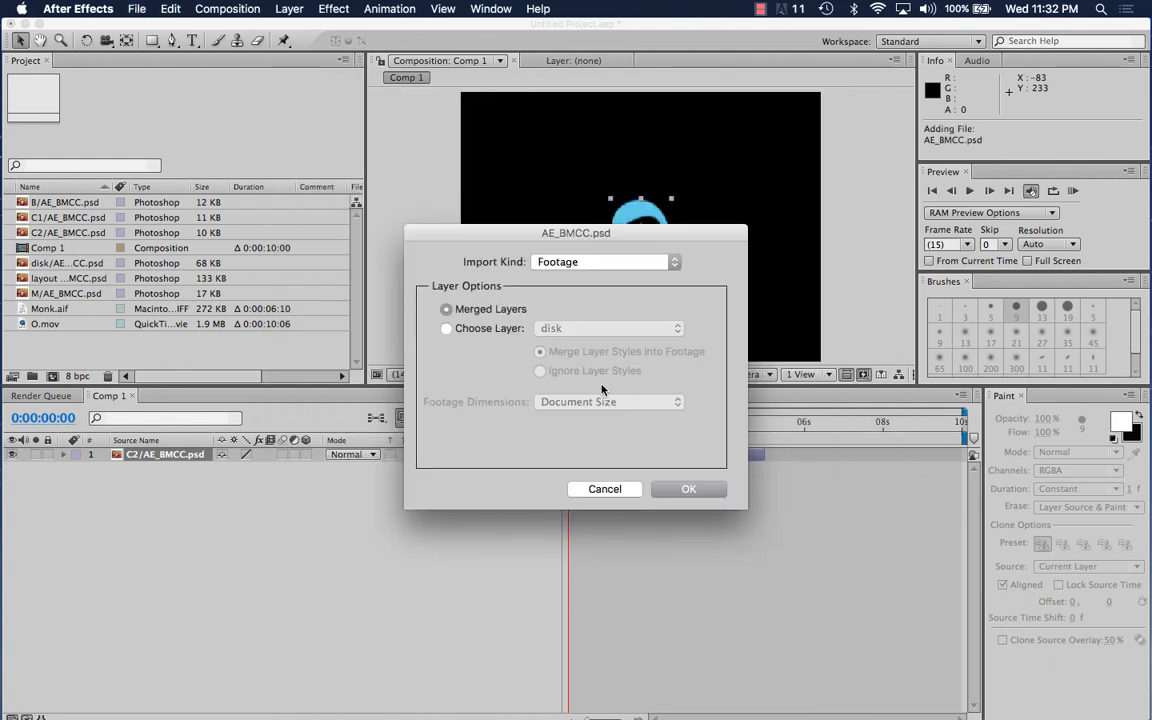
{"action": "left_click", "coordinate": [446, 329]}
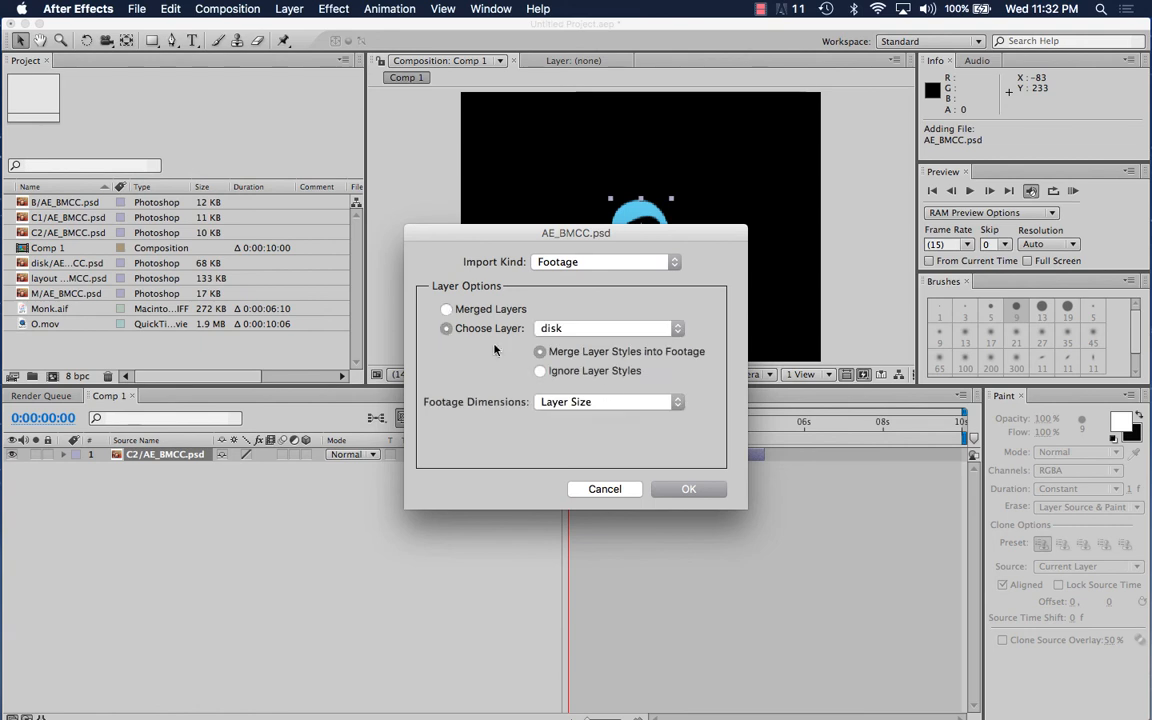
{"action": "left_click", "coordinate": [673, 333]}
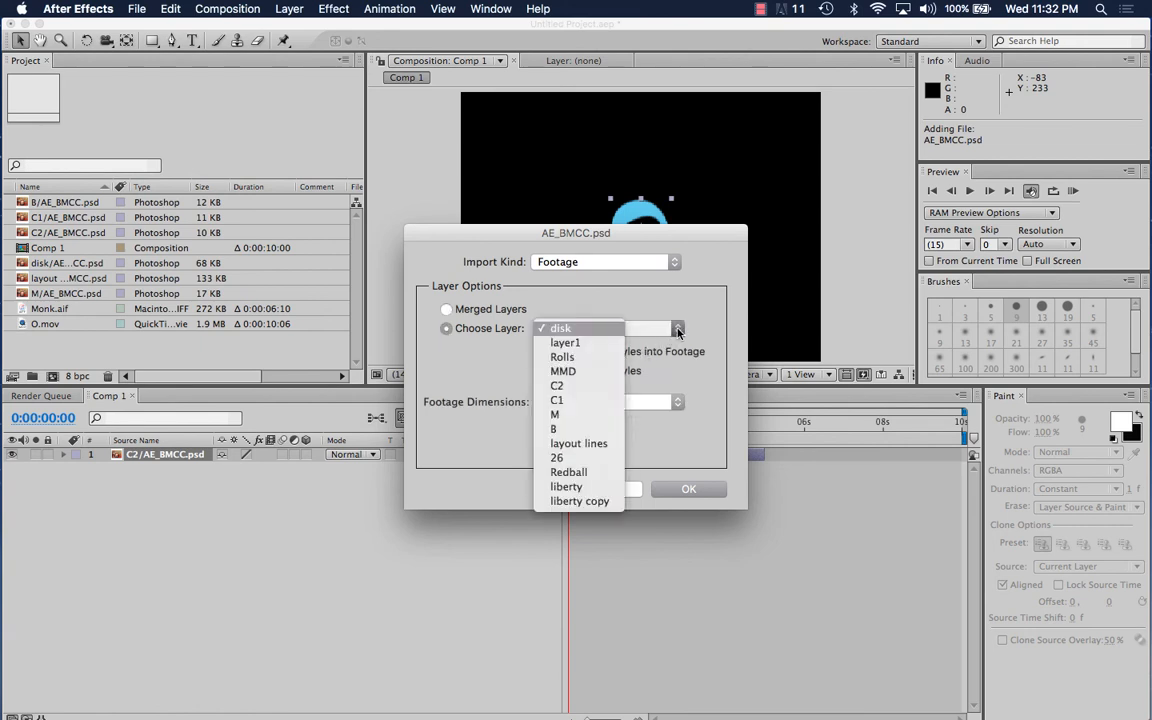
{"action": "left_click", "coordinate": [586, 459]}
{"action": "left_click", "coordinate": [675, 492]}
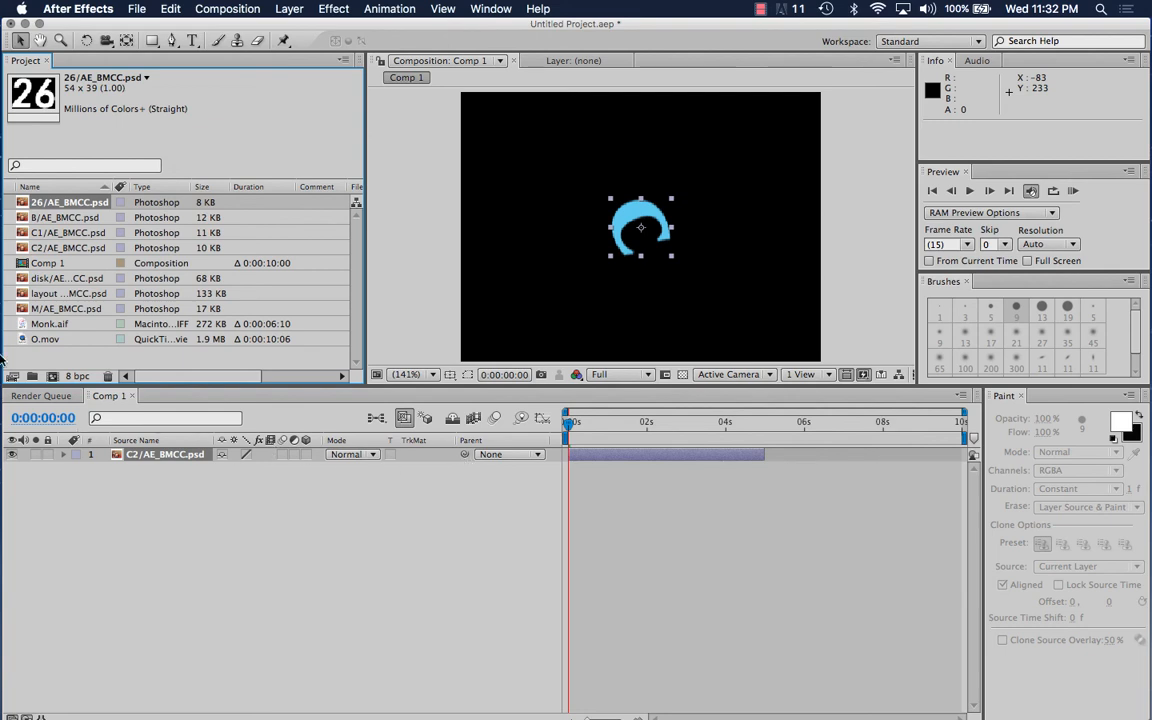
Import only the Redball layer of AE_BMCC.psd as footage, with the footage dimensions at Layer Size.
{"action": "mouse_move", "coordinate": [3, 232]}
{"action": "left_click", "coordinate": [136, 10]}
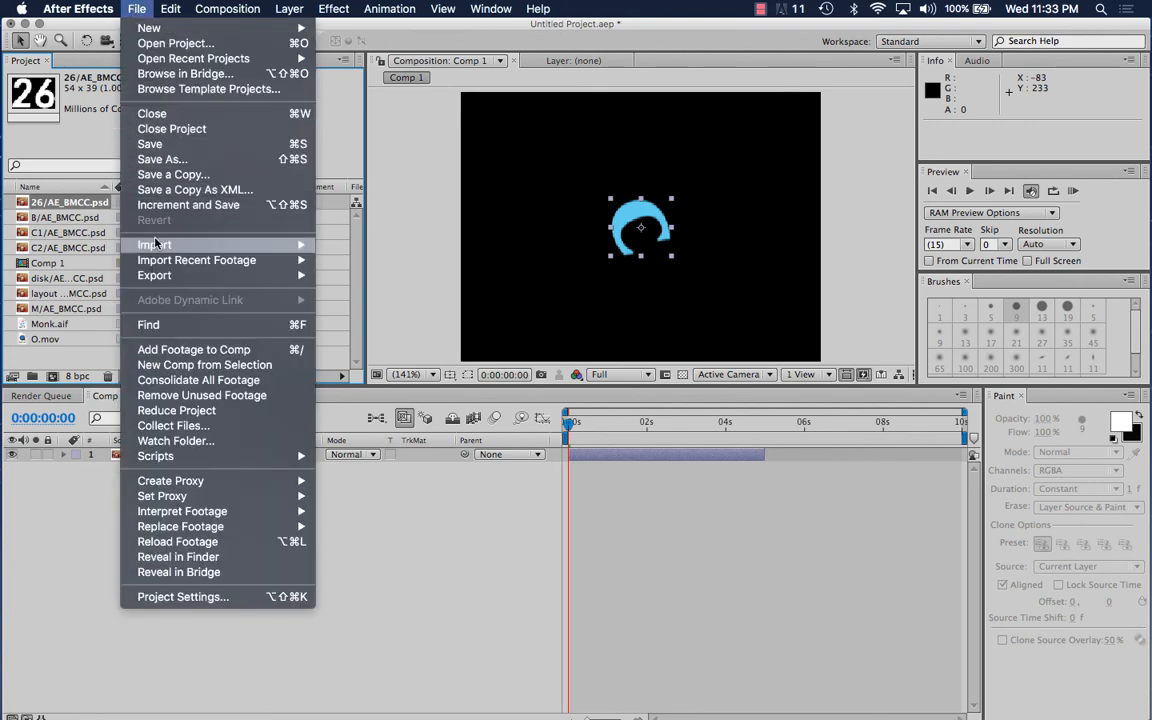
{"action": "mouse_move", "coordinate": [165, 247]}
{"action": "left_click", "coordinate": [345, 245]}
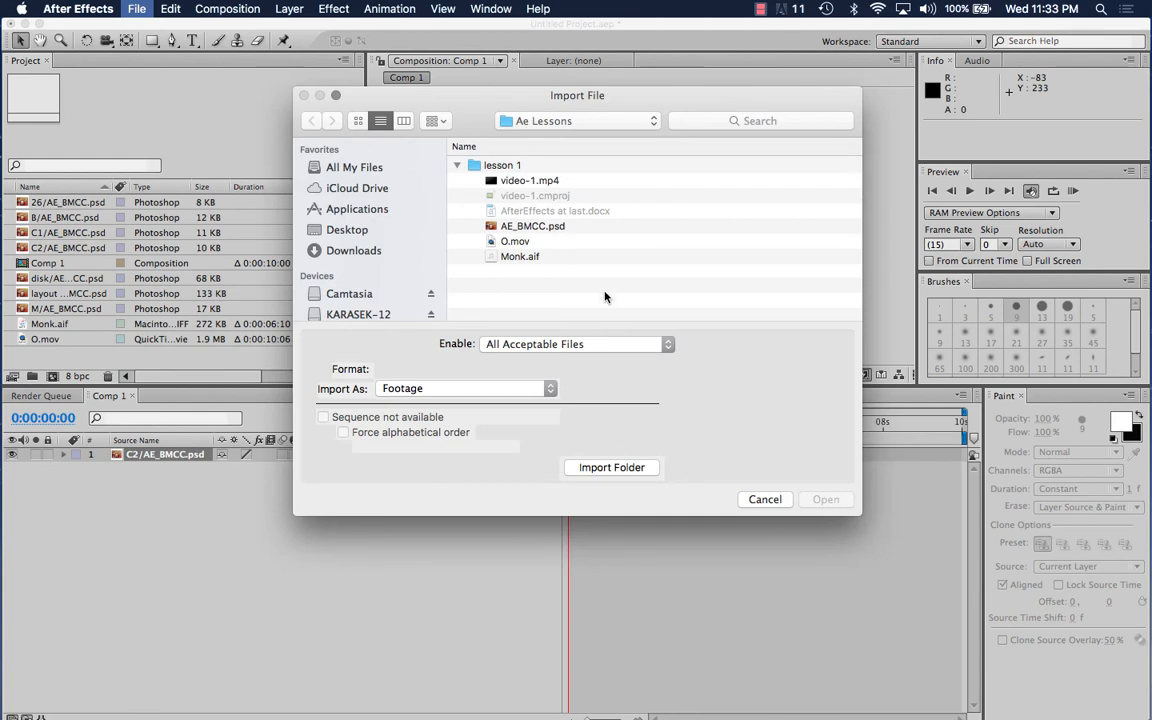
{"action": "left_click", "coordinate": [480, 226]}
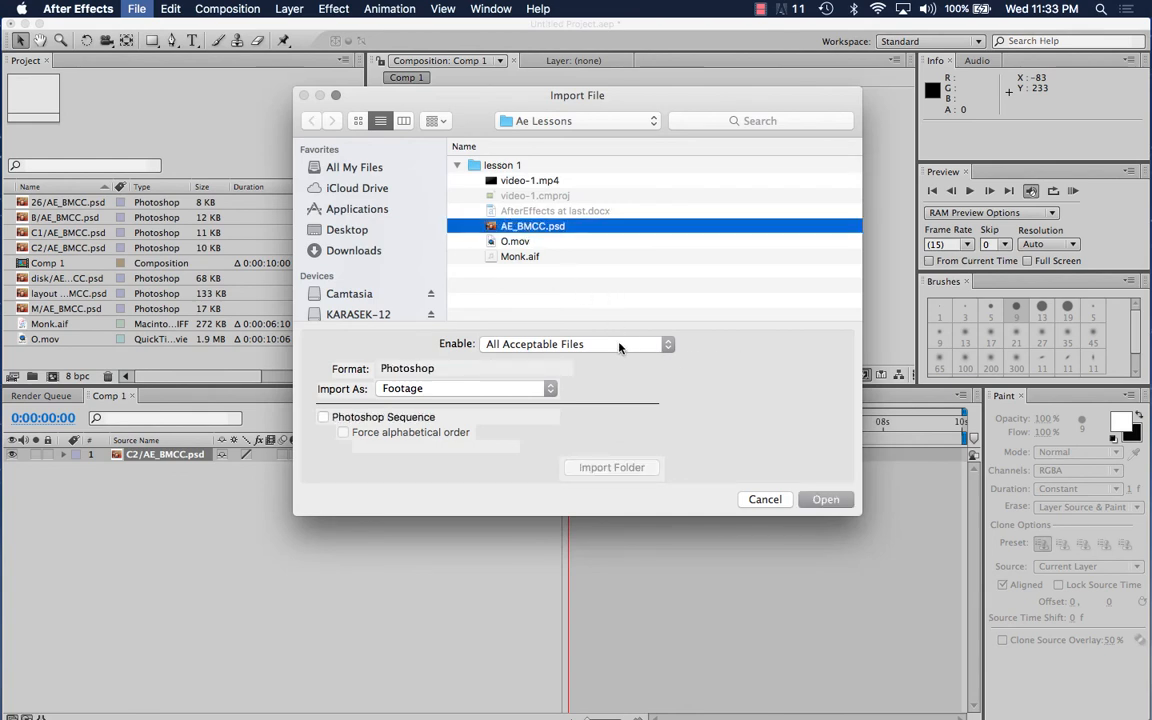
{"action": "left_click", "coordinate": [826, 499]}
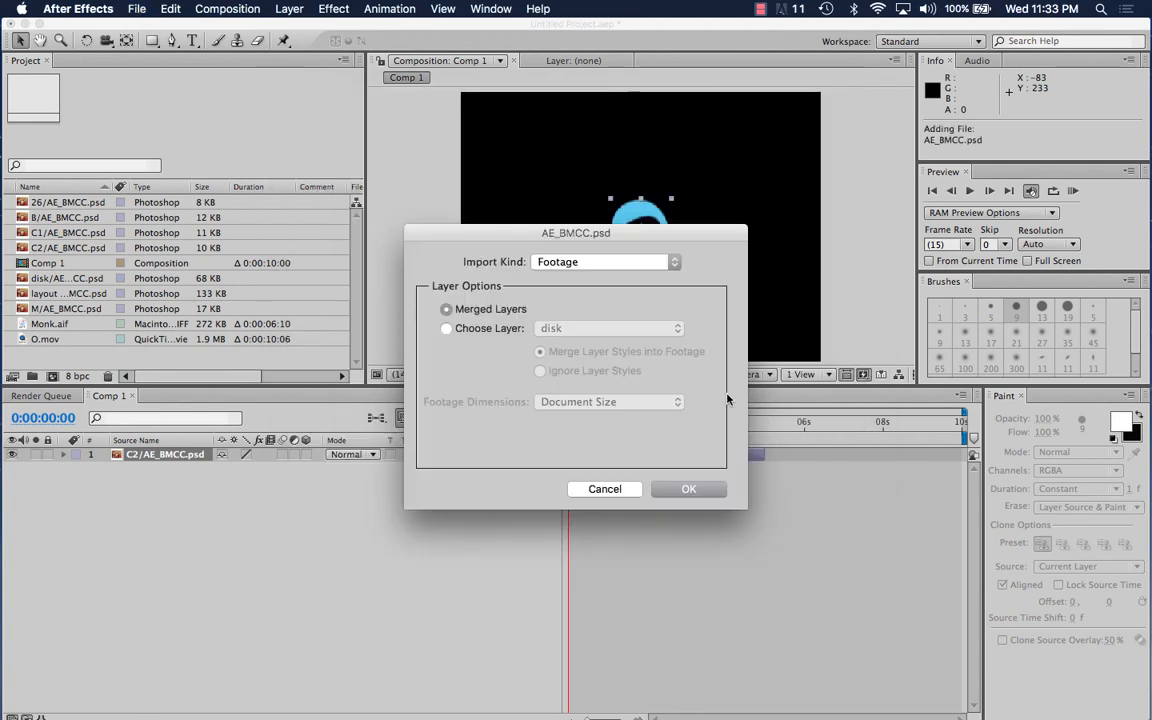
{"action": "left_click", "coordinate": [446, 330]}
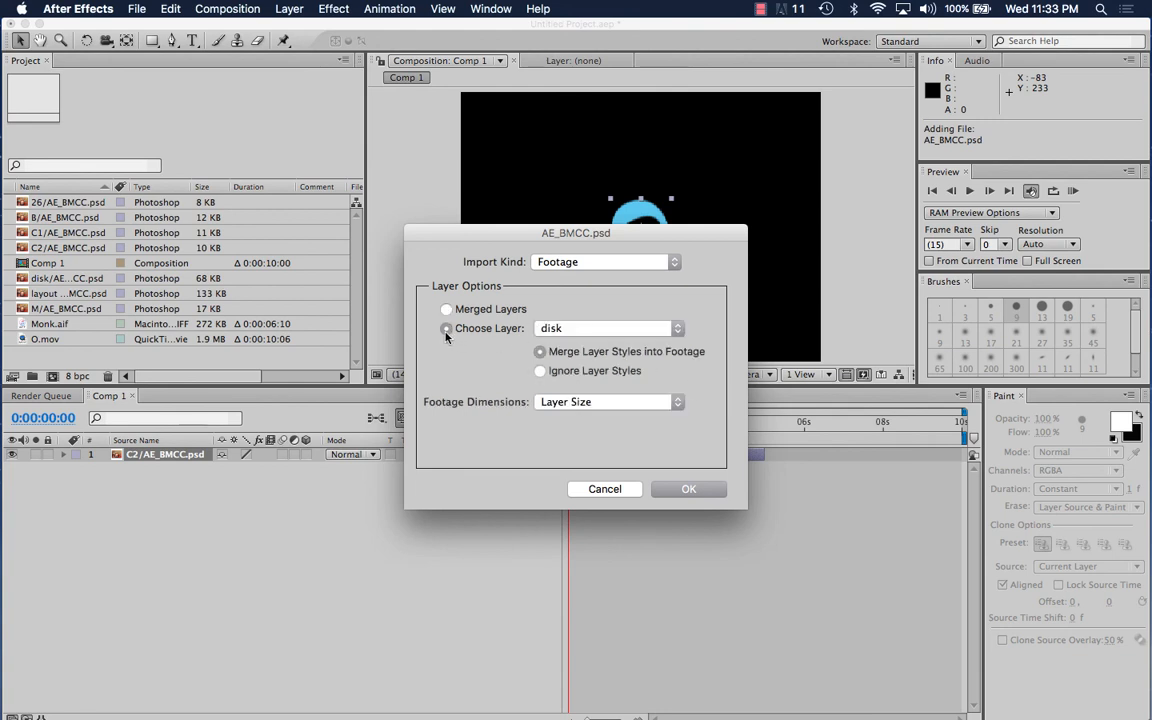
{"action": "left_click", "coordinate": [676, 330]}
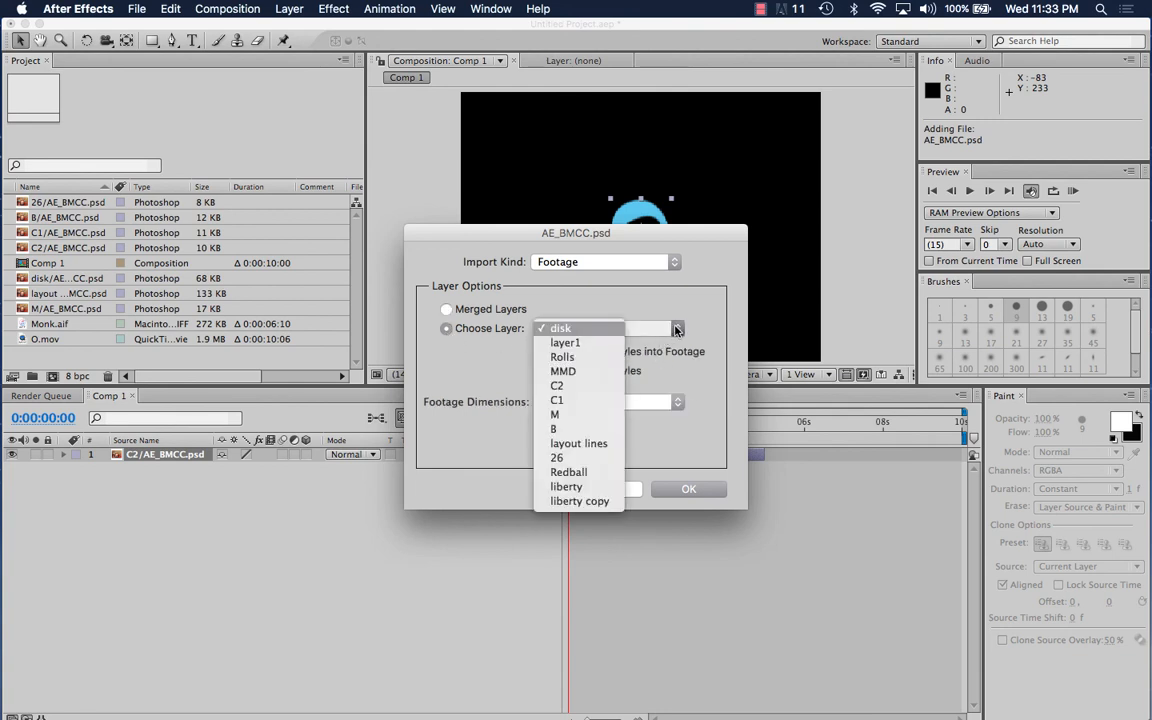
{"action": "left_click", "coordinate": [569, 472]}
{"action": "left_click", "coordinate": [670, 491]}
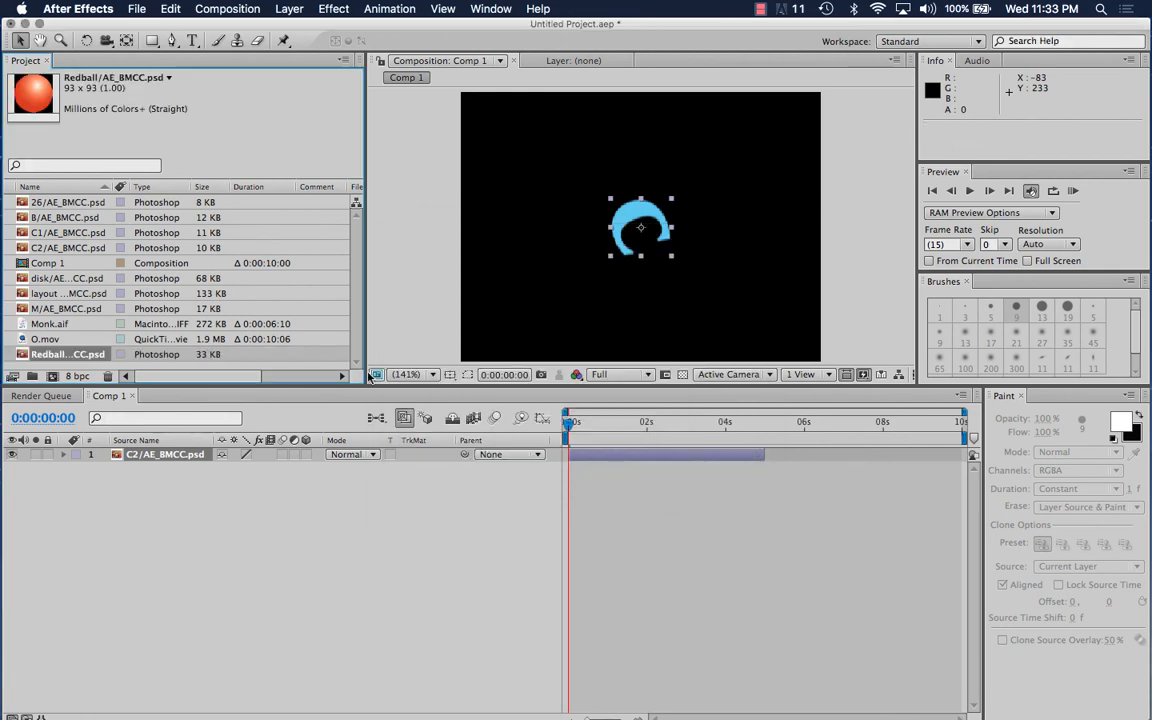
Import only the liberty layer of AE_BMCC.psd as footage, with the footage dimensions at Layer Size.
{"action": "mouse_move", "coordinate": [3, 230]}
{"action": "left_click", "coordinate": [69, 13]}
{"action": "mouse_move", "coordinate": [125, 9]}
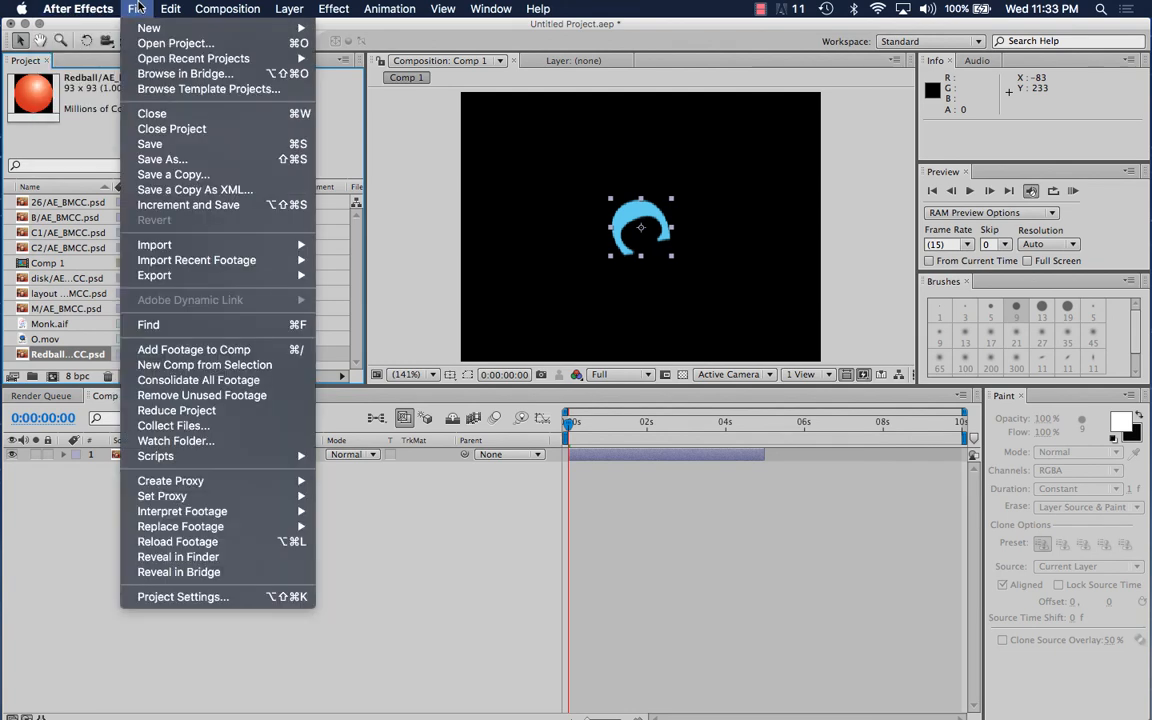
{"action": "mouse_move", "coordinate": [155, 246]}
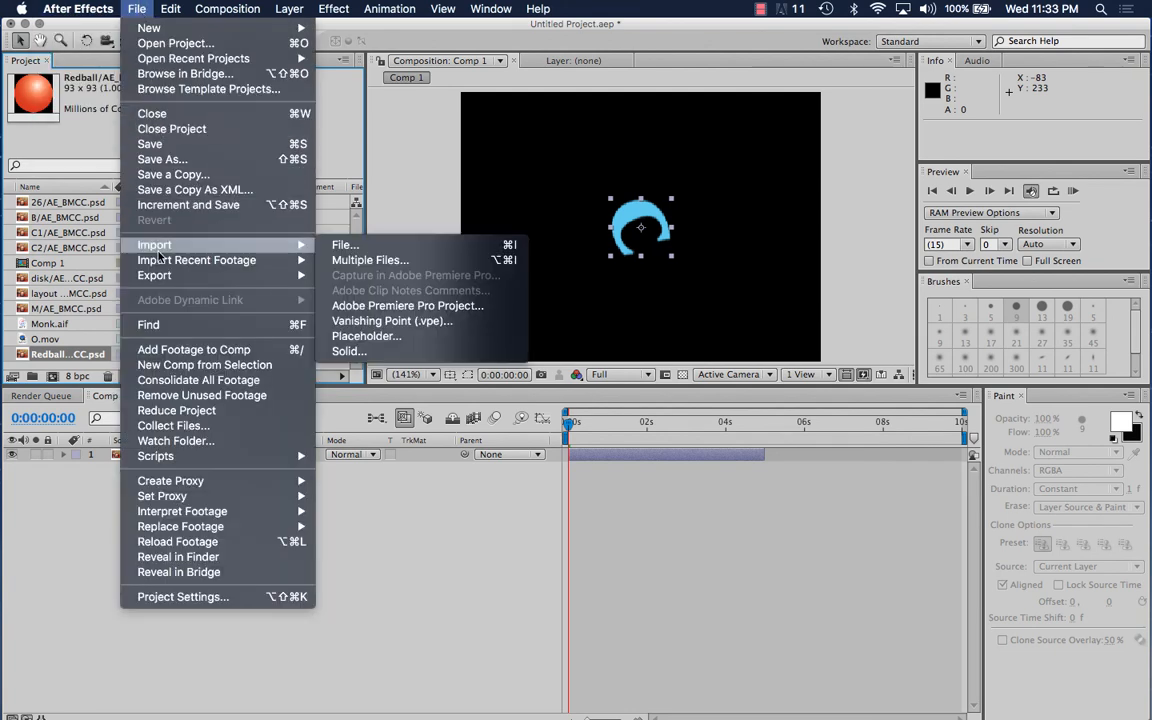
{"action": "left_click", "coordinate": [327, 246]}
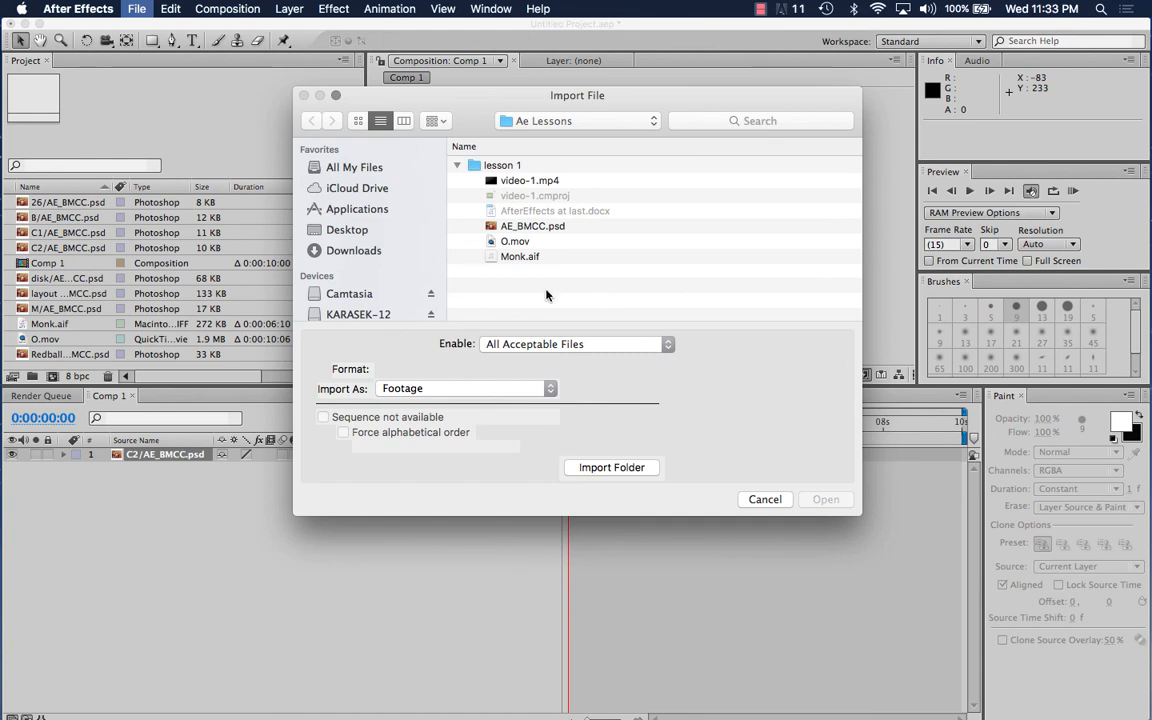
{"action": "left_click", "coordinate": [534, 229]}
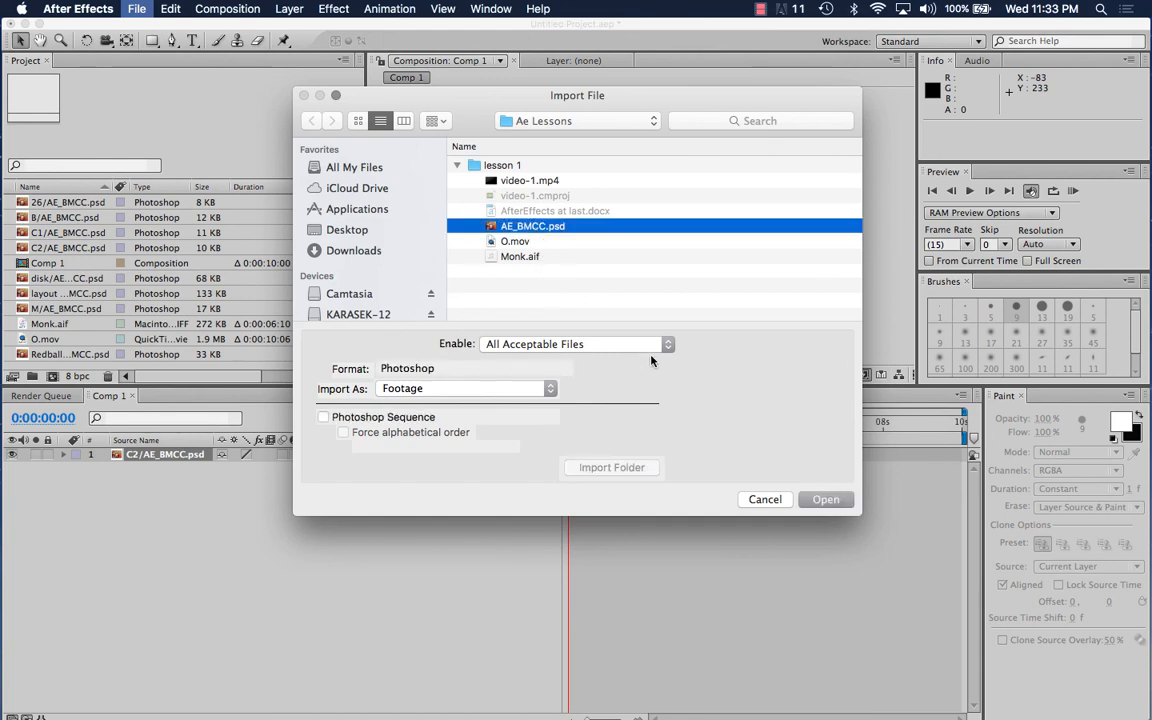
{"action": "left_click", "coordinate": [665, 346]}
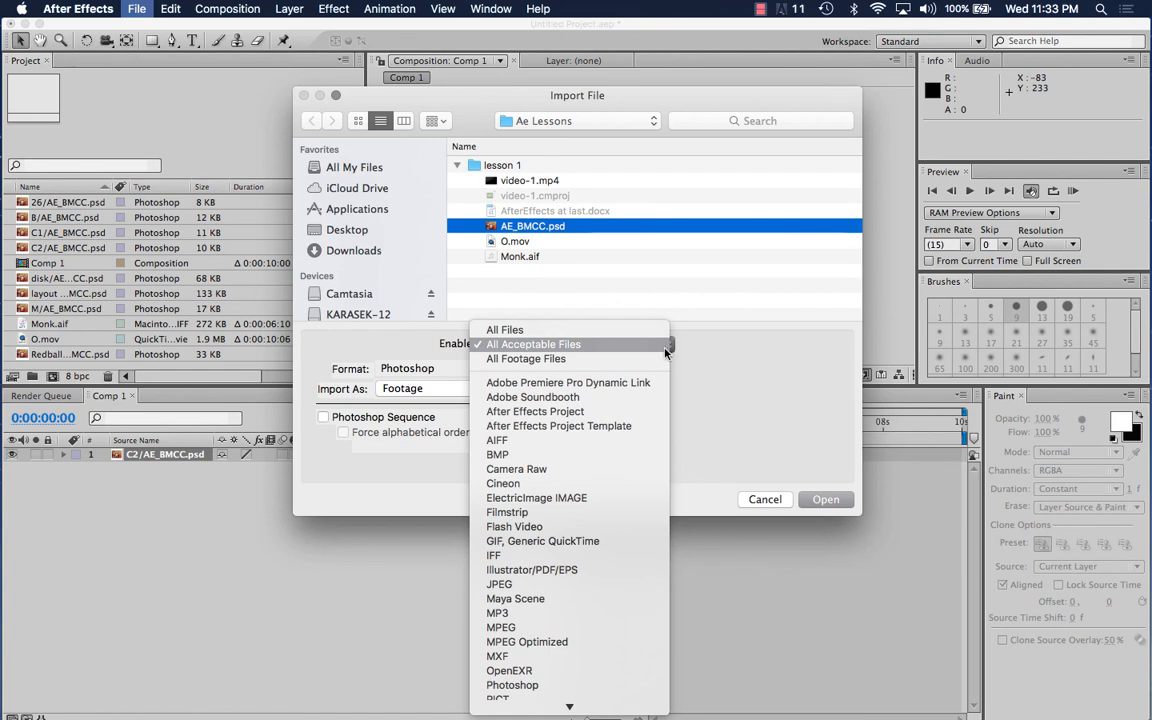
{"action": "left_click", "coordinate": [664, 346]}
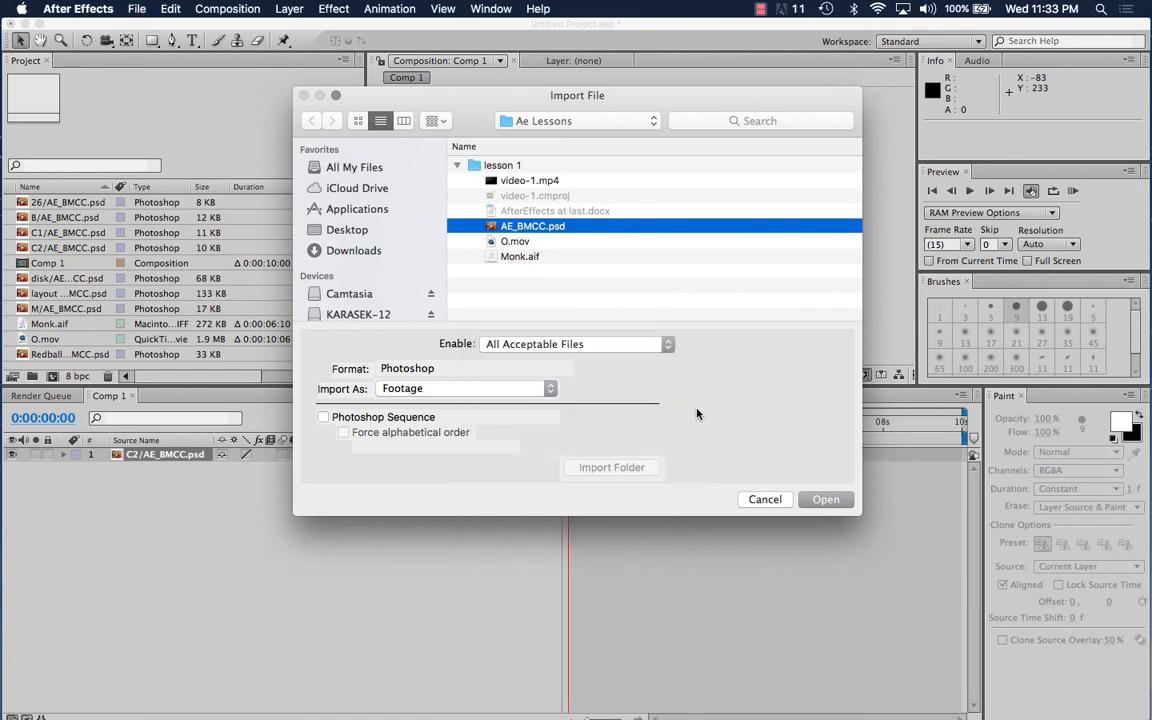
{"action": "left_click", "coordinate": [824, 499]}
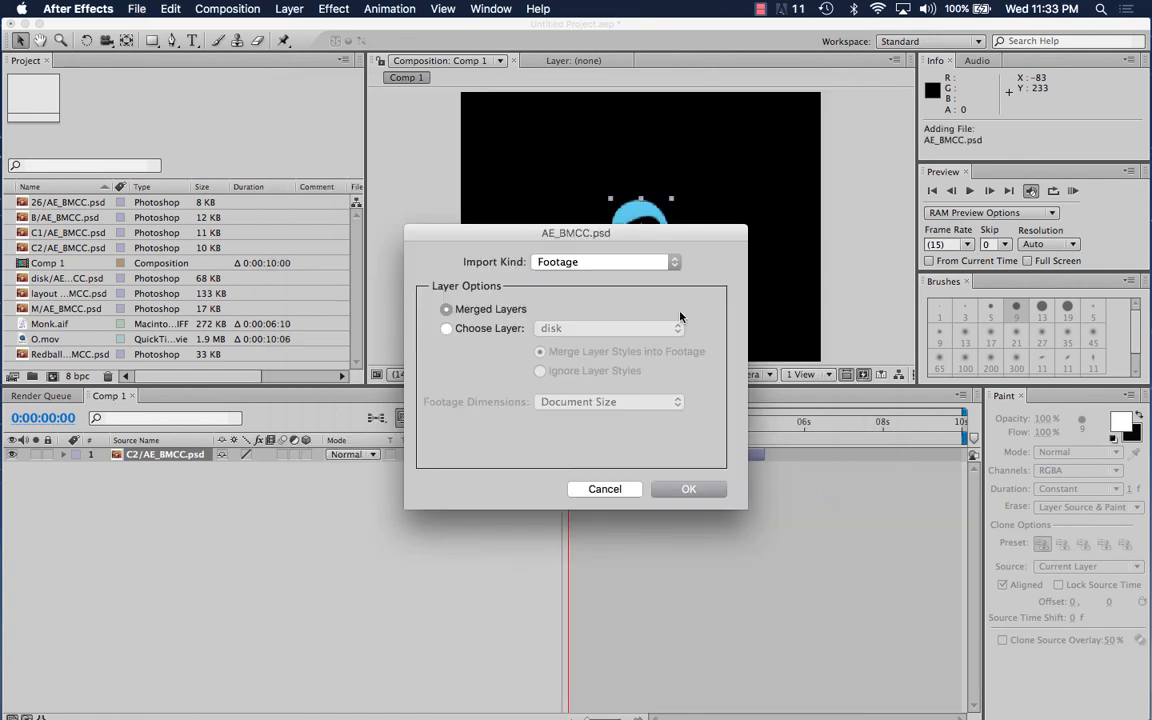
{"action": "left_click", "coordinate": [447, 328]}
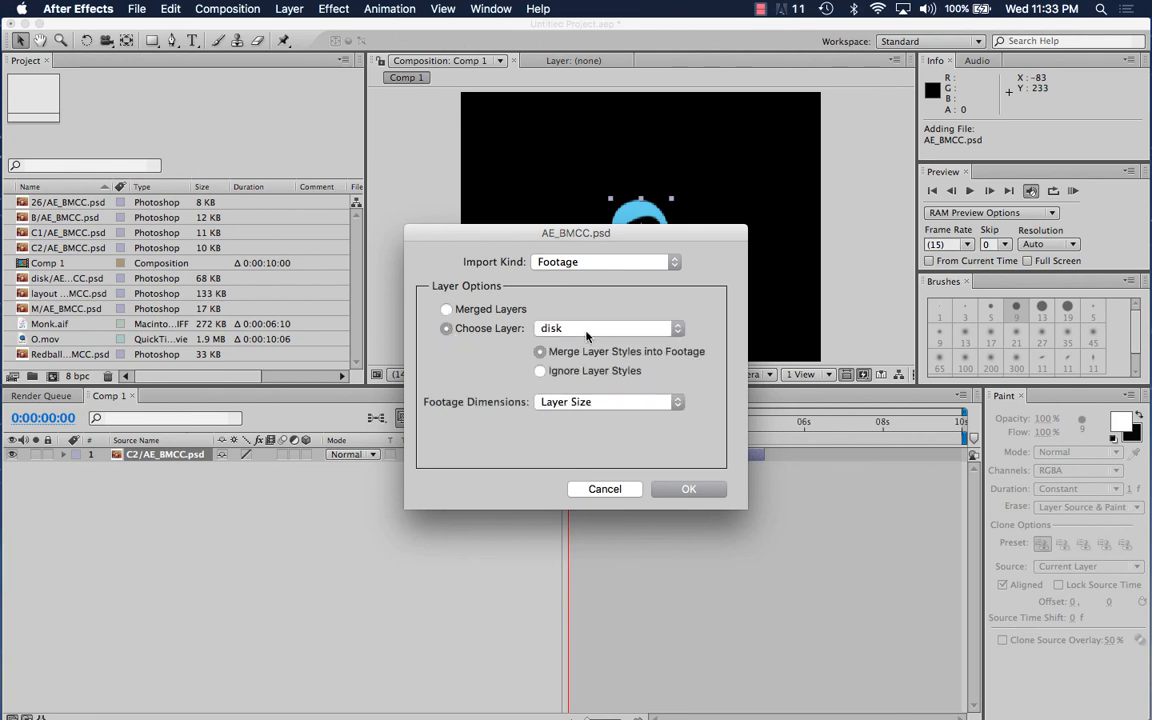
{"action": "left_click", "coordinate": [668, 328]}
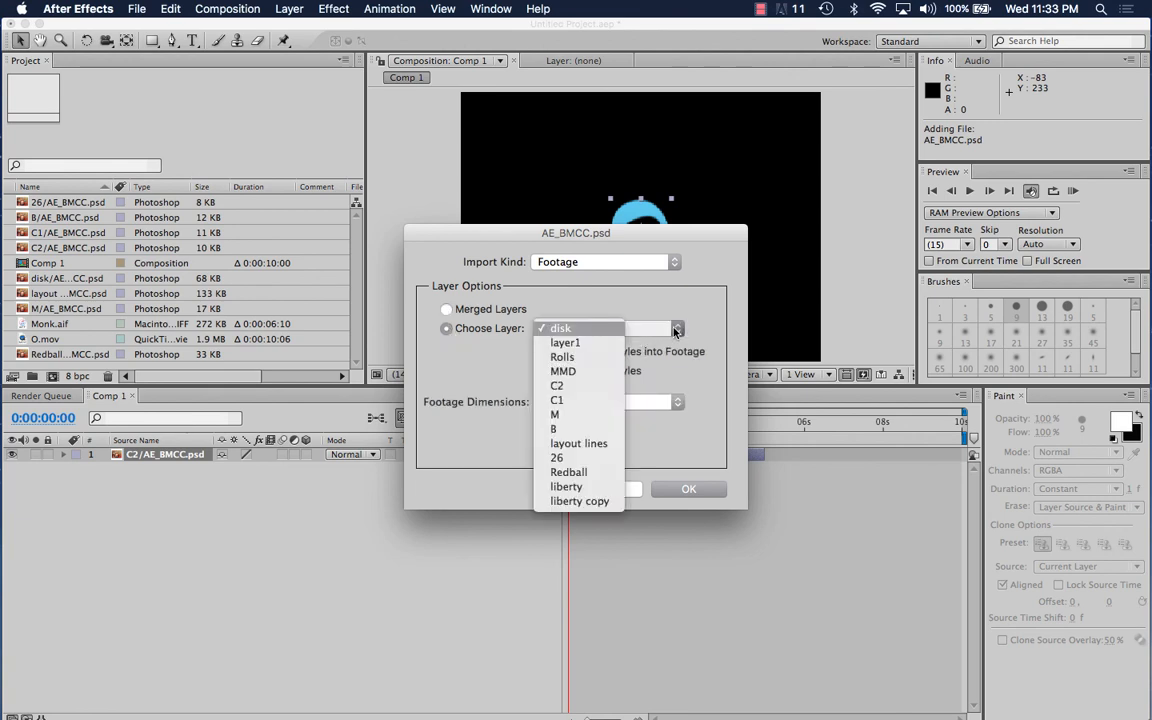
{"action": "left_click", "coordinate": [590, 486]}
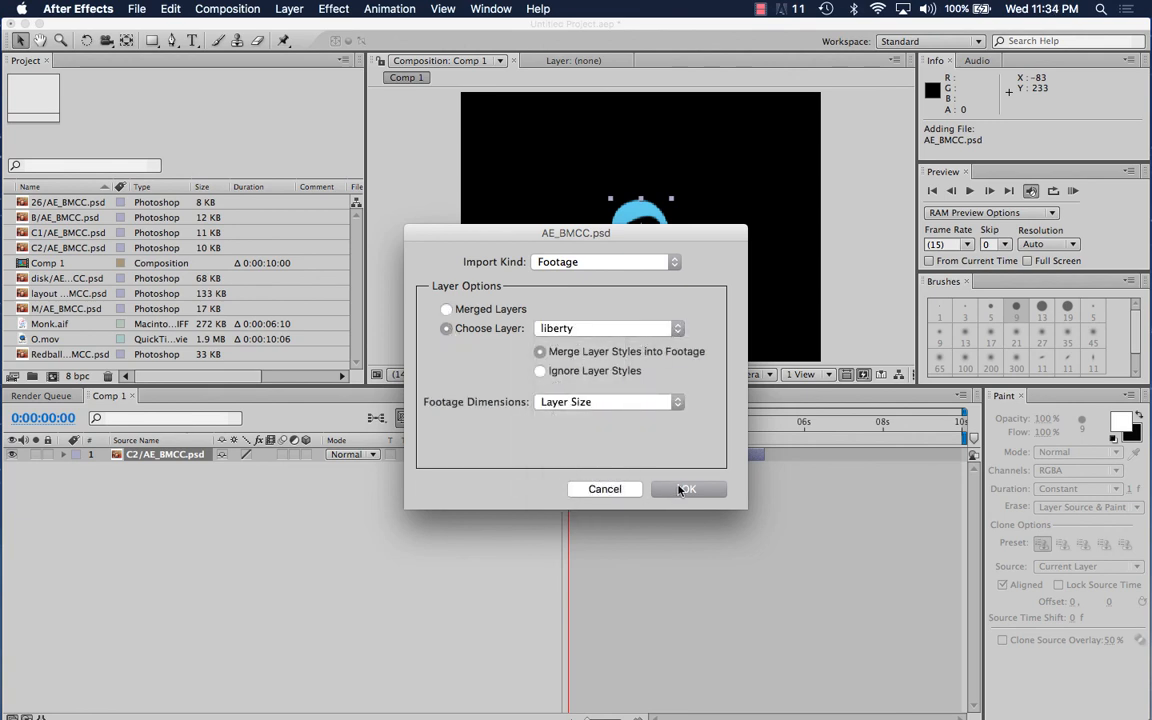
{"action": "left_click", "coordinate": [679, 489]}
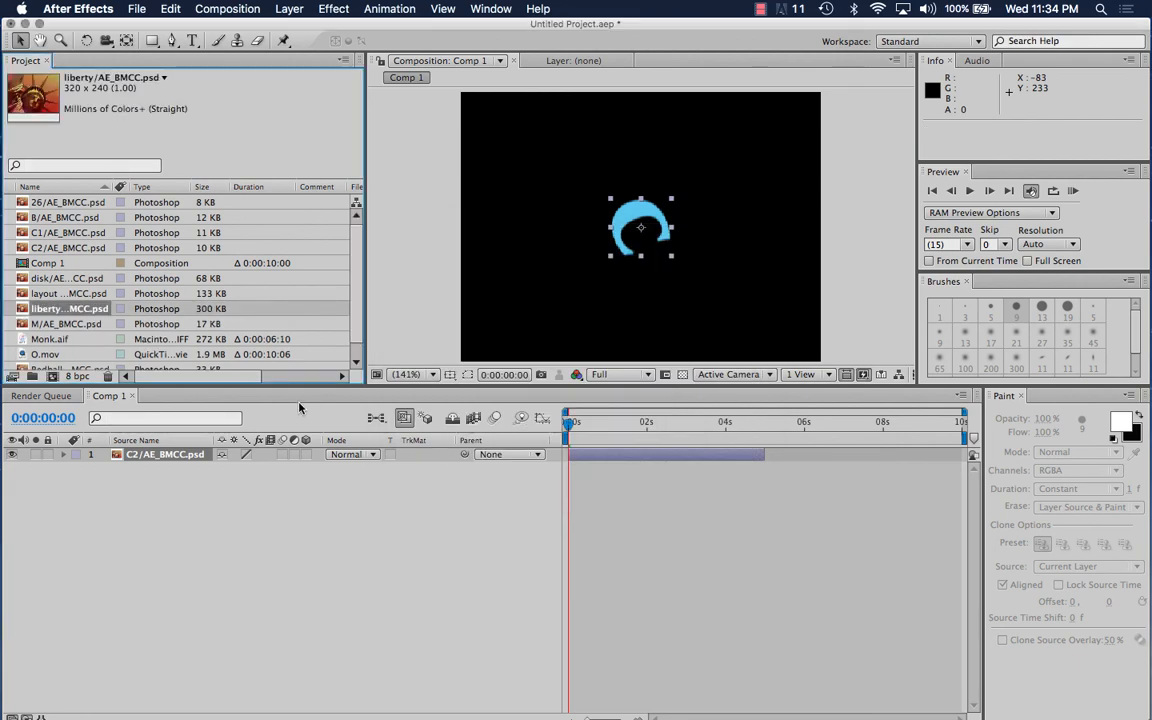